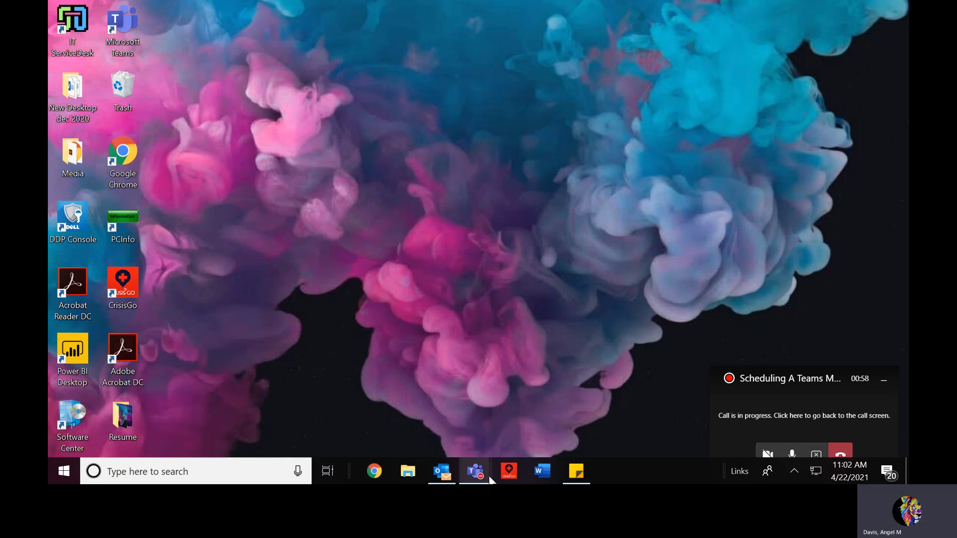
- Switch to Microsoft Teams and start a new calendar meeting titled "Testing"
mouse_move(477, 473)
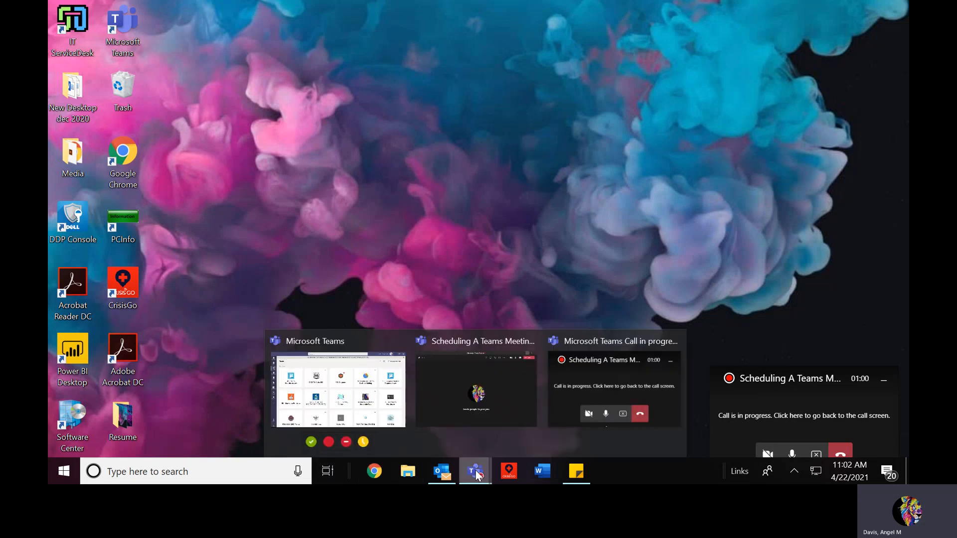
left_click(376, 408)
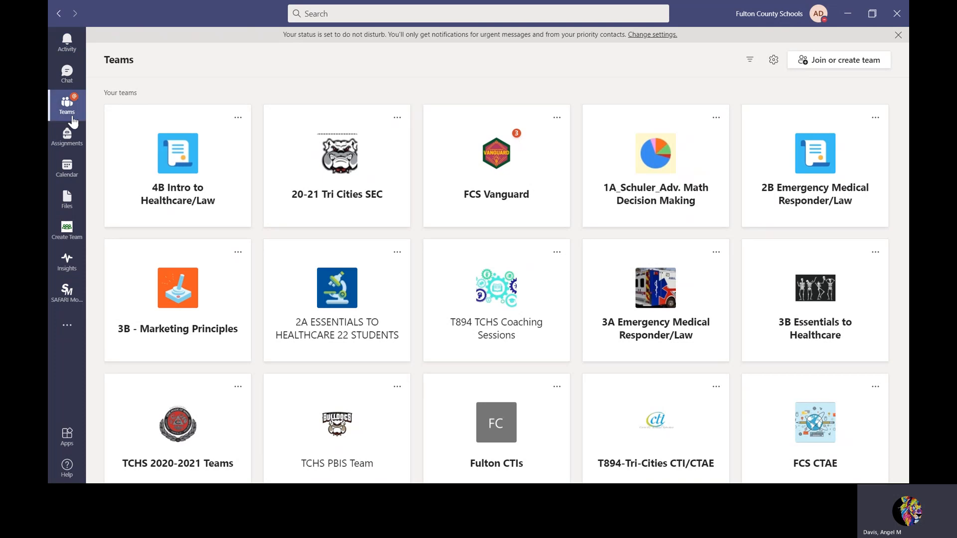
left_click(68, 175)
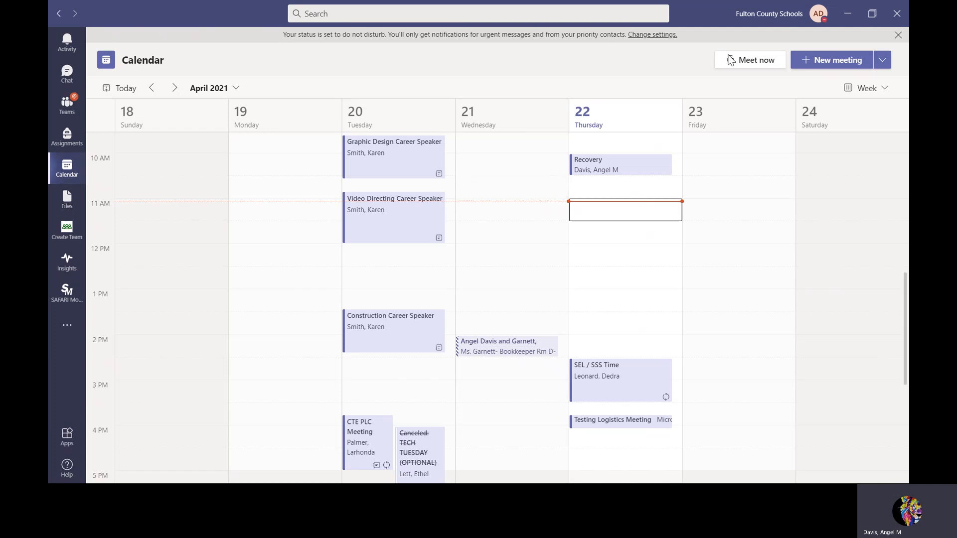
left_click(847, 64)
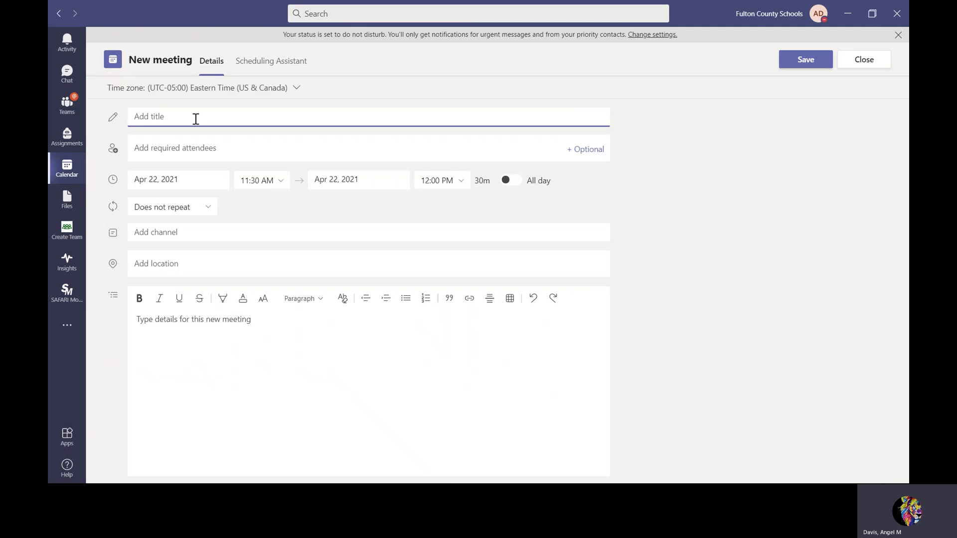
type("Testing")
- Add a staff member from the directory suggestions as a required attendee and reveal the optional attendees field
left_click(207, 150)
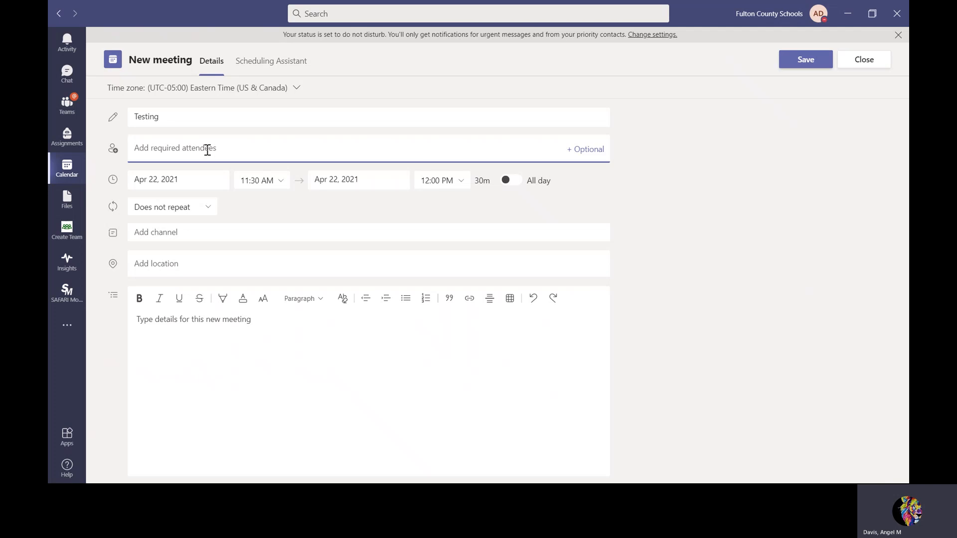
type("sm")
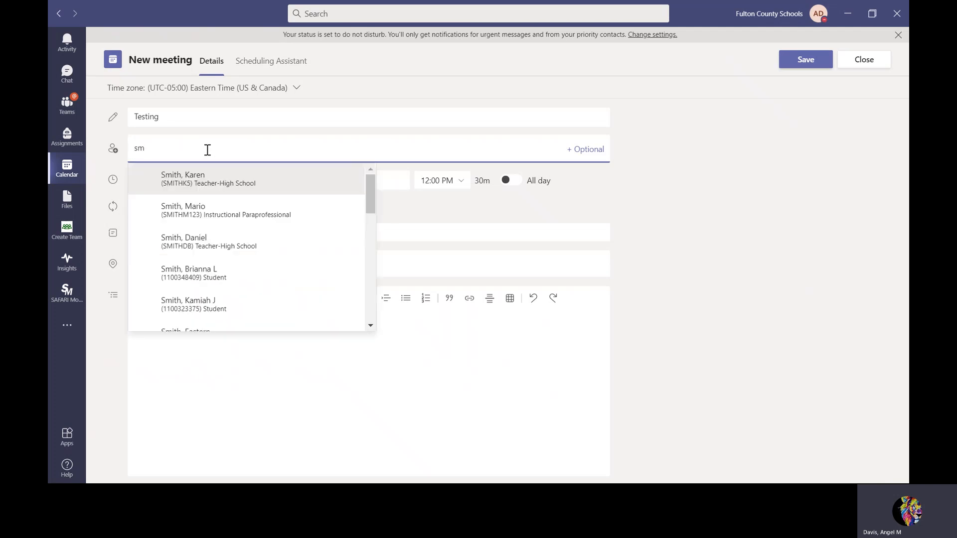
left_click(228, 220)
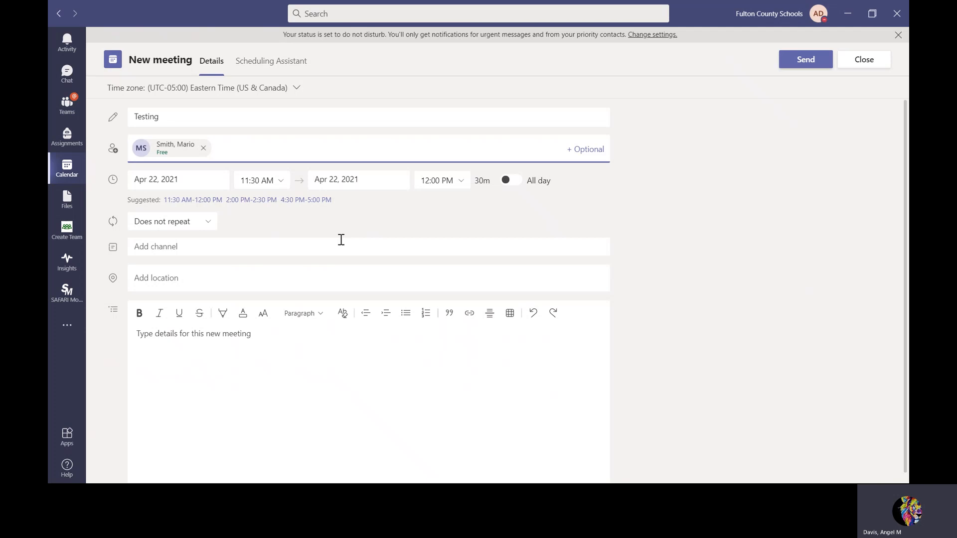
left_click(586, 150)
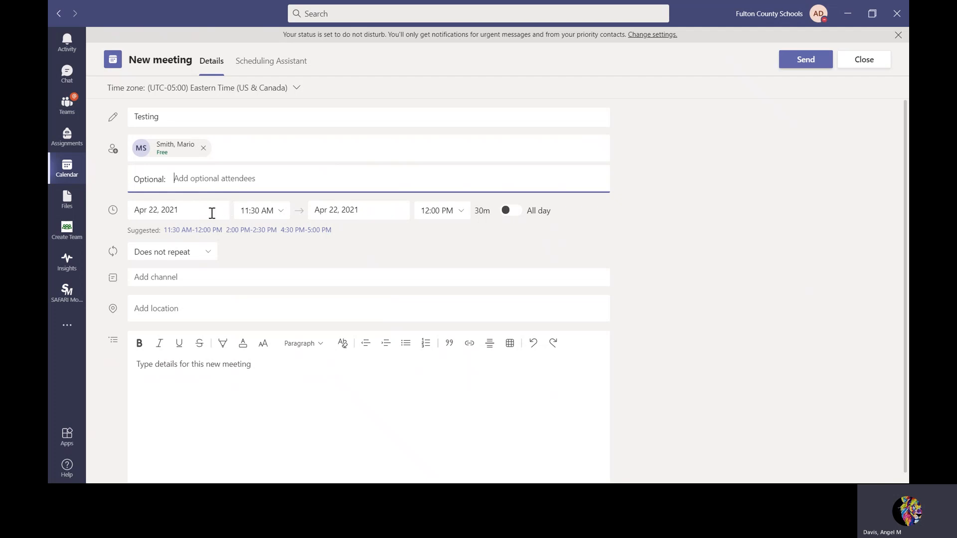
- Set the meeting's start time to 9:00 AM, keeping the date at Apr 22, 2021
left_click(188, 212)
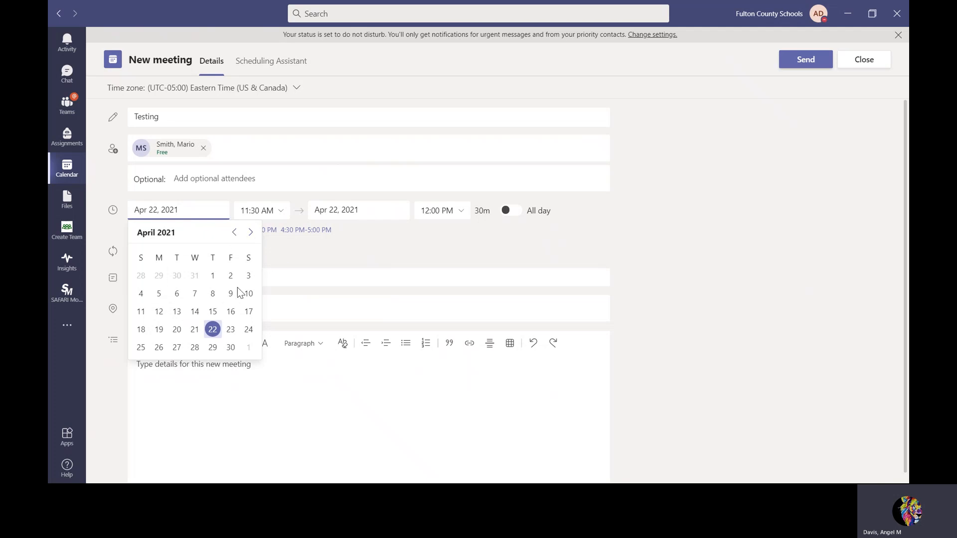
left_click(281, 211)
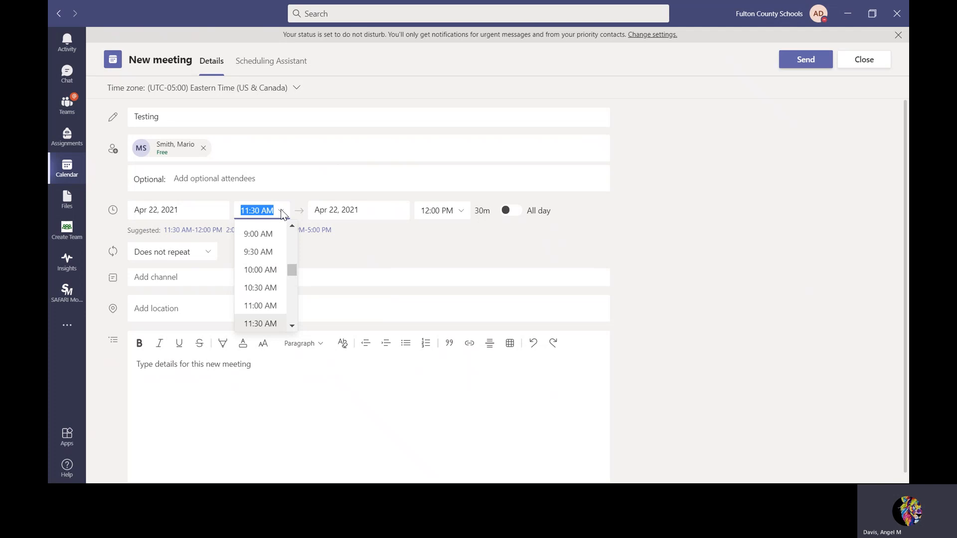
left_click(269, 236)
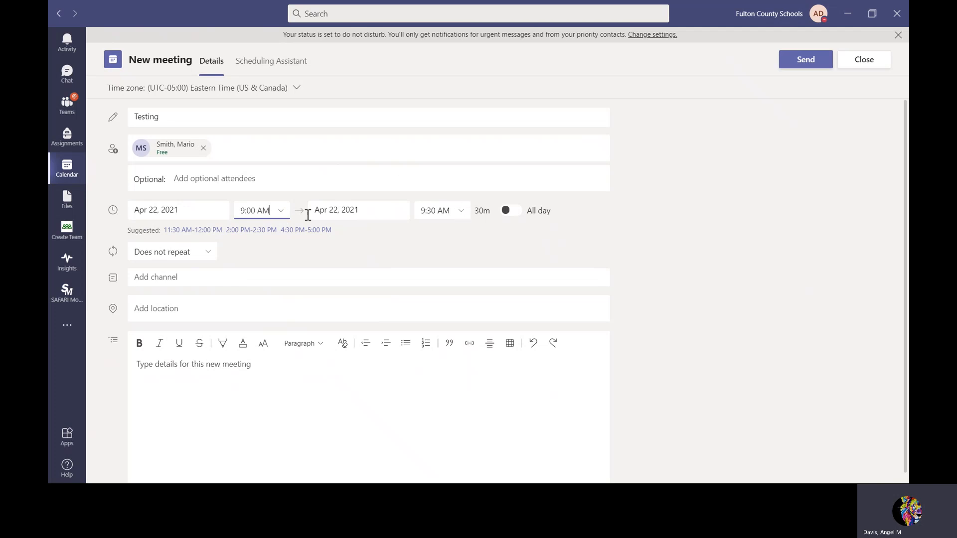
- Set the meeting's end time to the custom value 11:05 AM
left_click(462, 212)
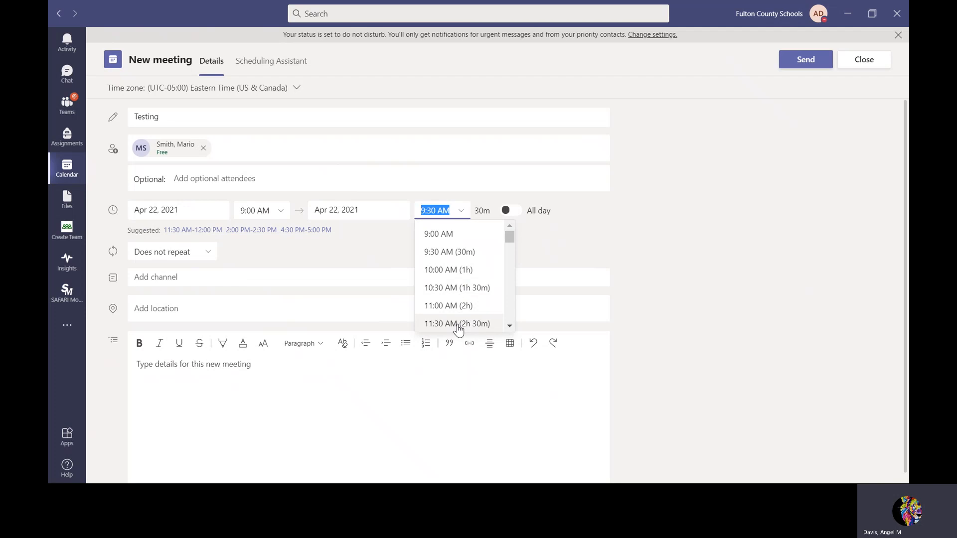
left_click(453, 211)
left_click(453, 211)
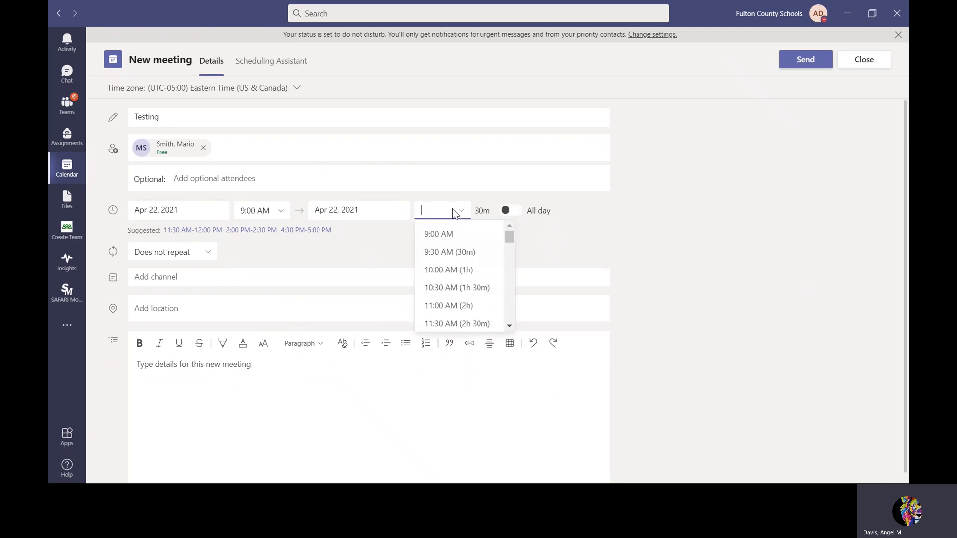
type("11")
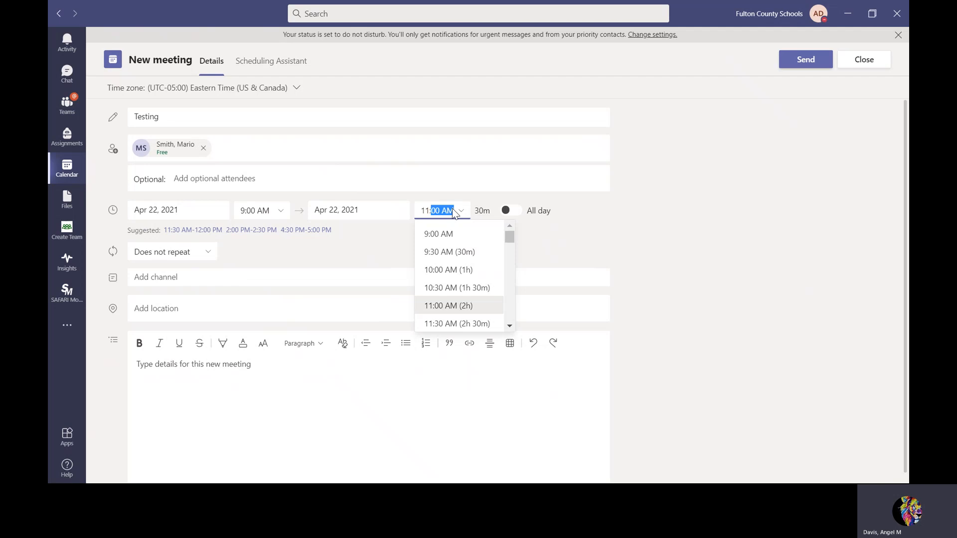
type(":05 ")
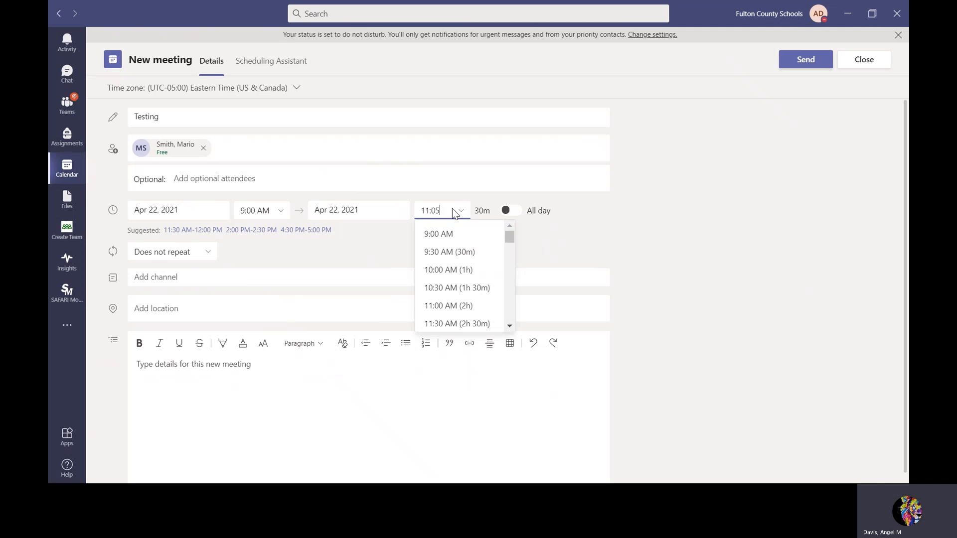
type("AM")
left_click(550, 255)
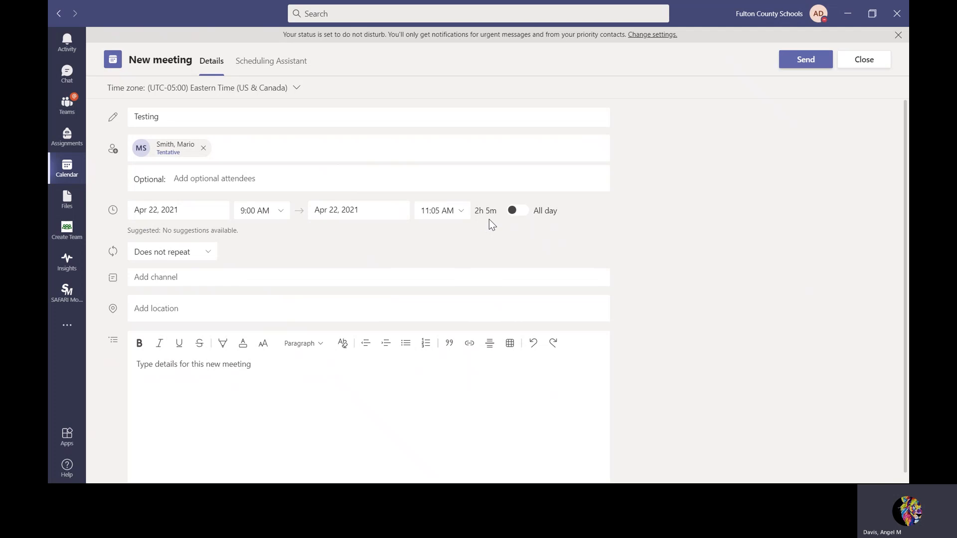
- Try the all-day setting, turn it off again, and view the meeting's repeat choices
left_click(515, 213)
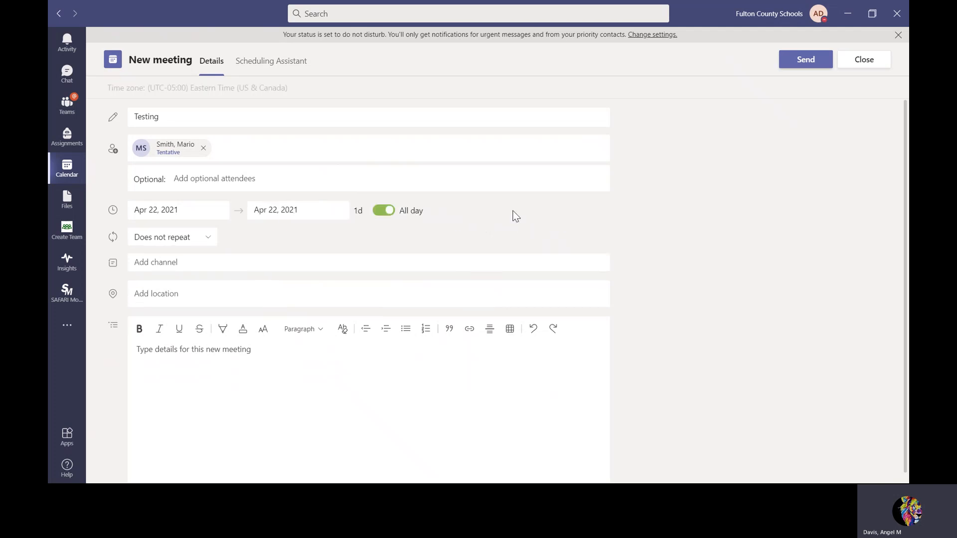
left_click(393, 214)
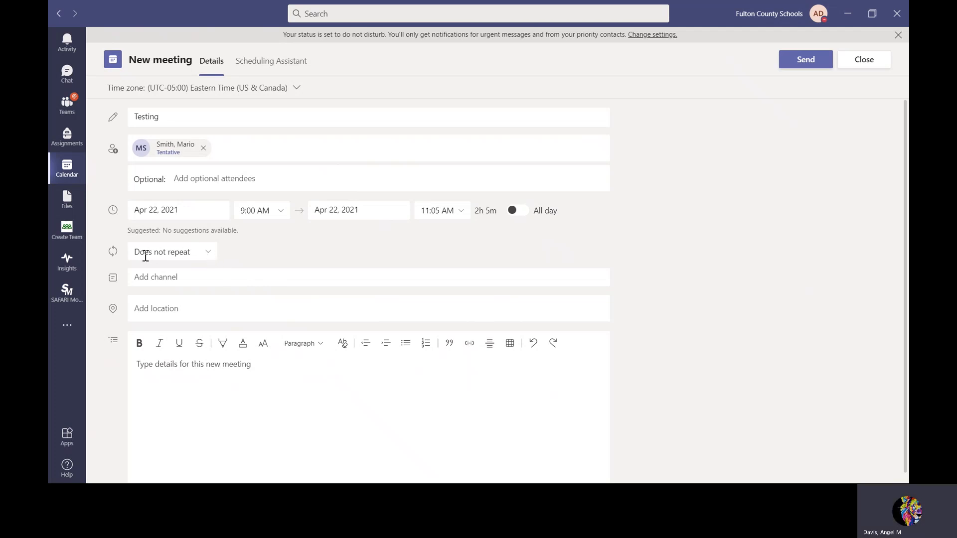
left_click(210, 254)
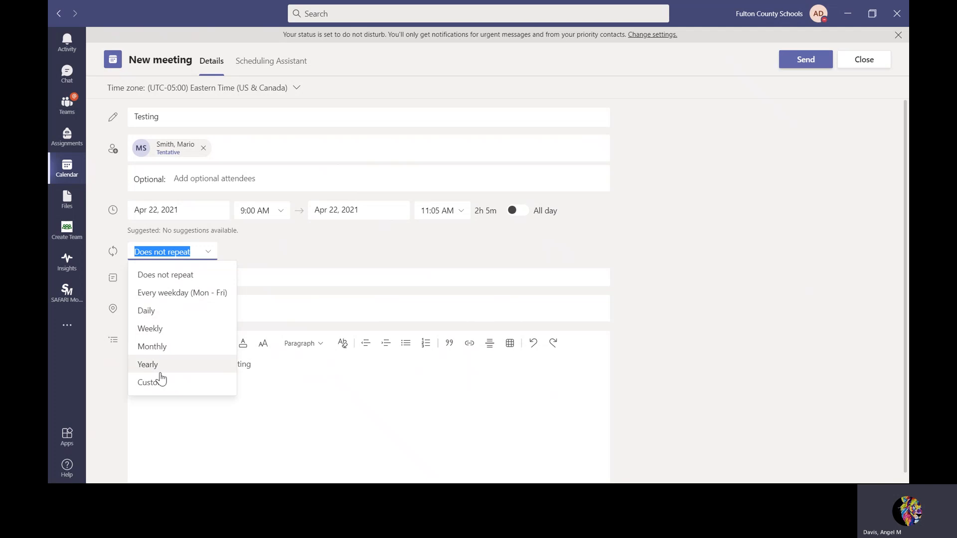
left_click(334, 239)
- Browse the full list of teams available for adding a channel to the meeting, without choosing one
left_click(214, 279)
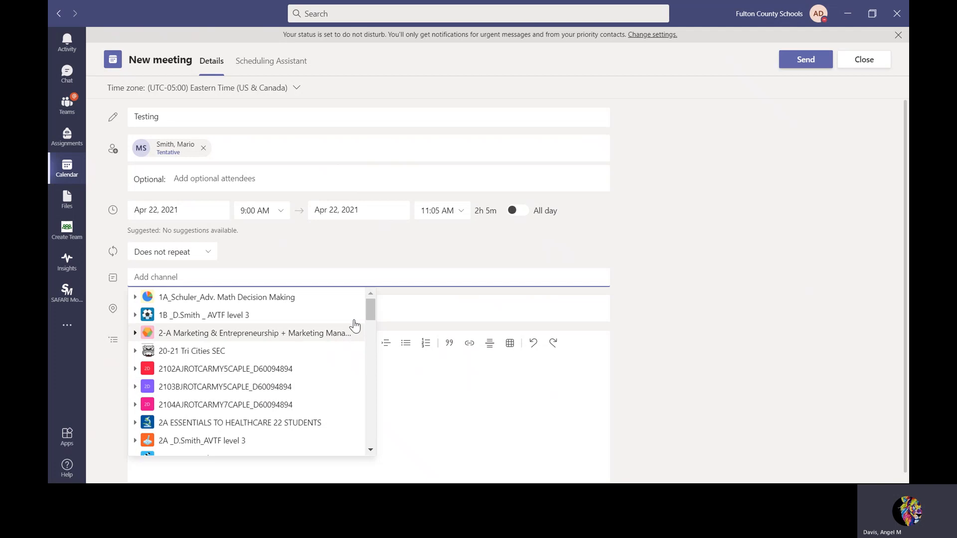
left_click_drag(370, 306, 375, 436)
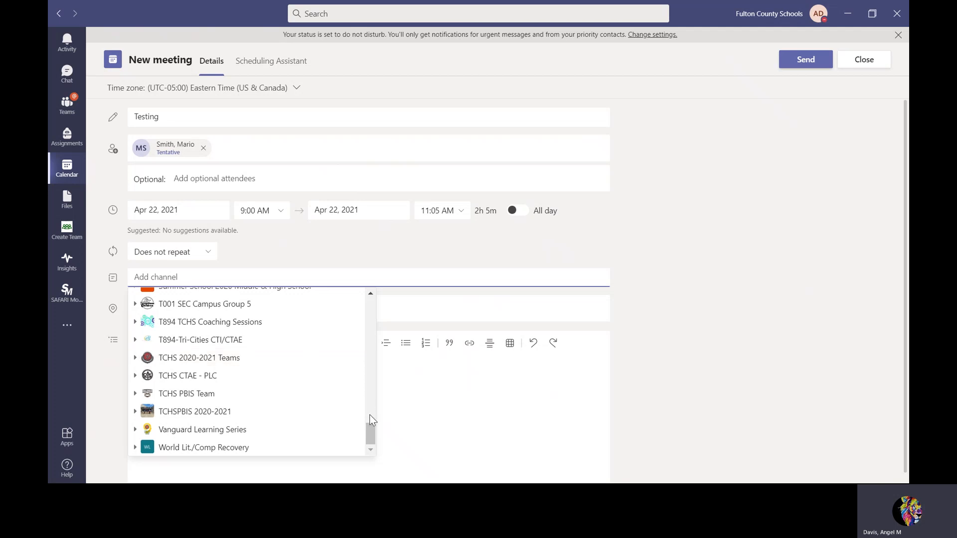
left_click_drag(370, 437, 369, 302)
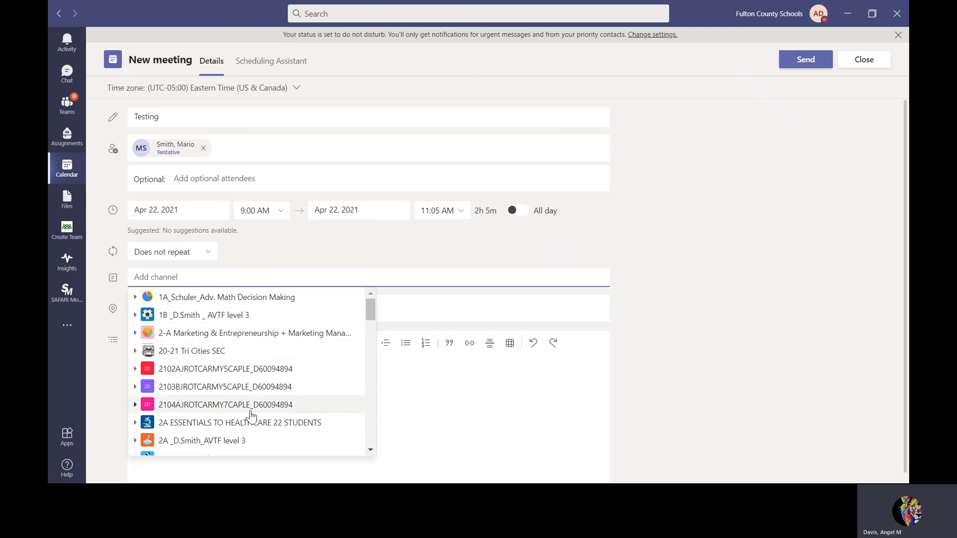
left_click(560, 248)
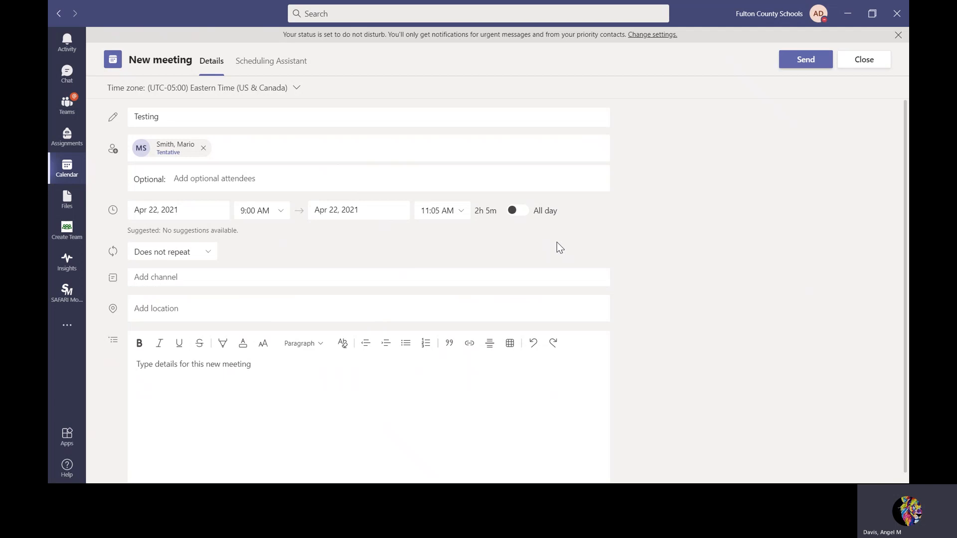
left_click(265, 151)
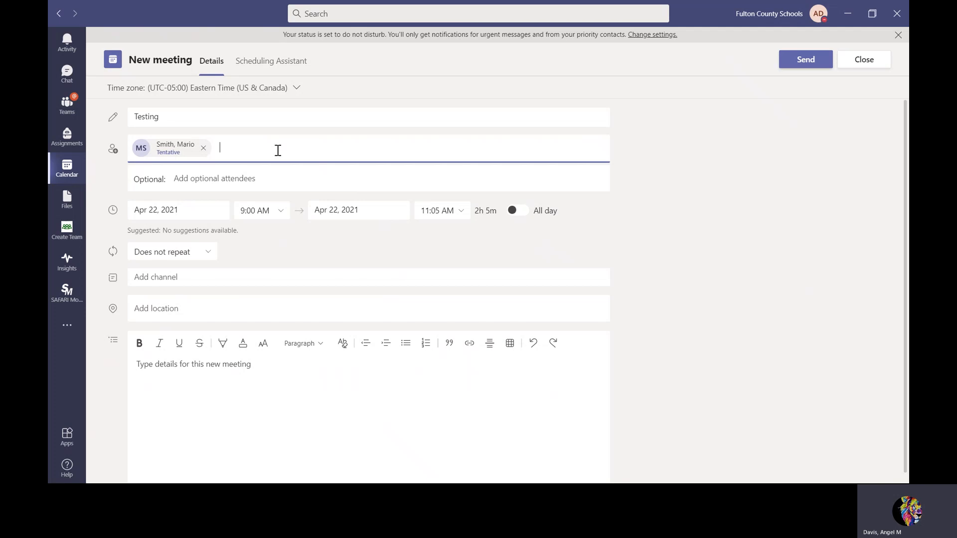
left_click(217, 279)
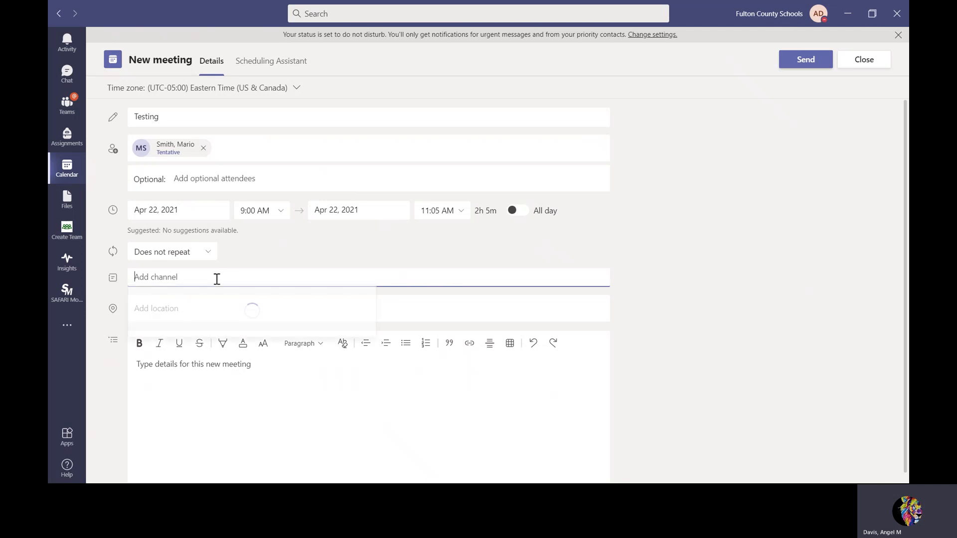
left_click(358, 261)
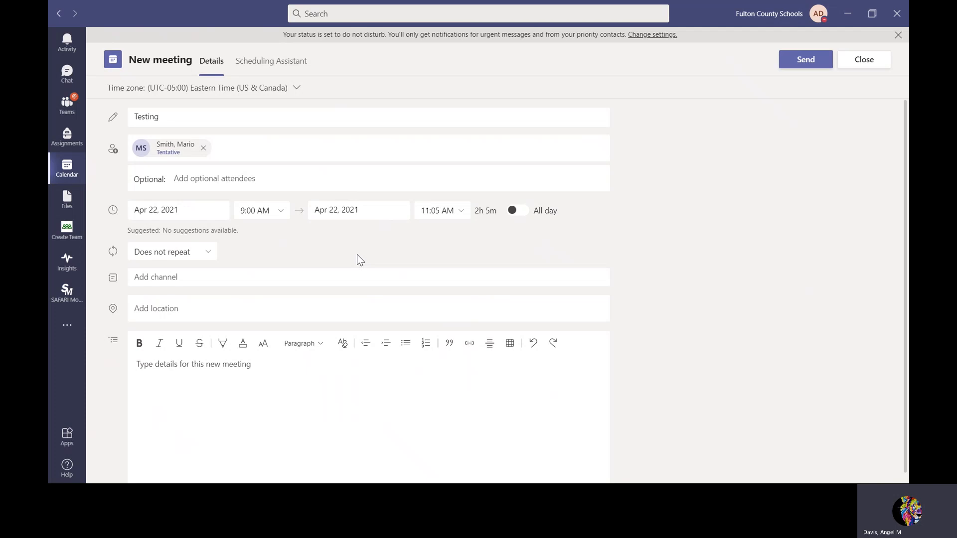
- Enter "Details go here!" as the meeting details, leaving the location empty, and send the invitation
left_click(191, 311)
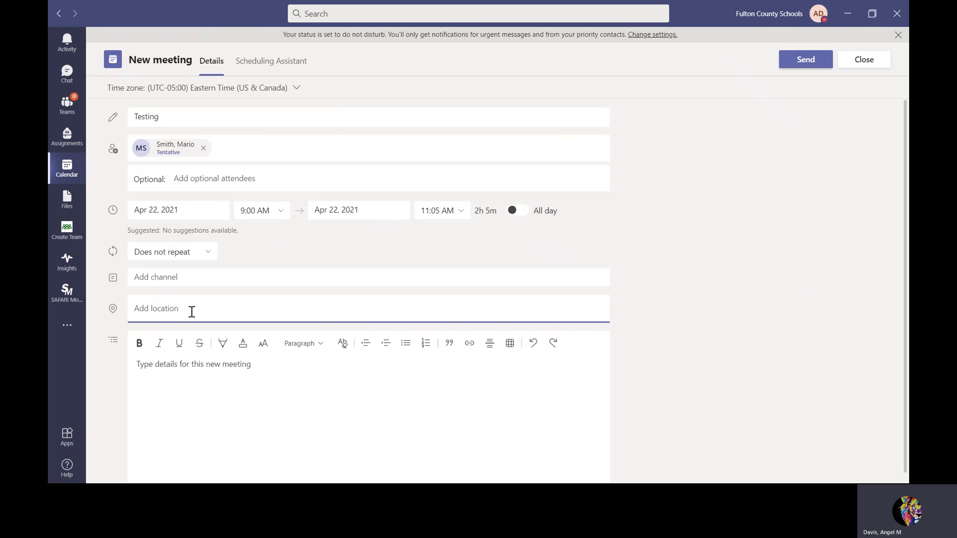
left_click(207, 374)
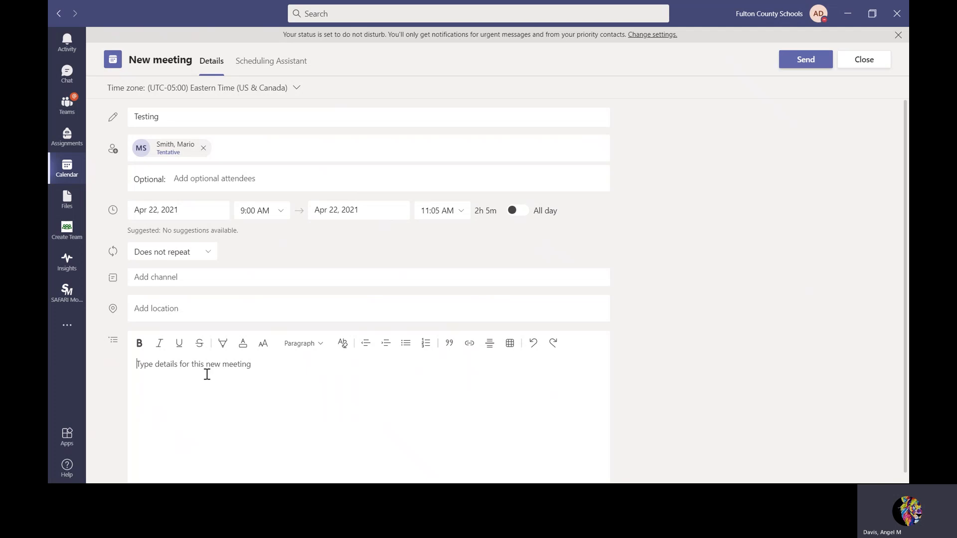
type("Details go here")
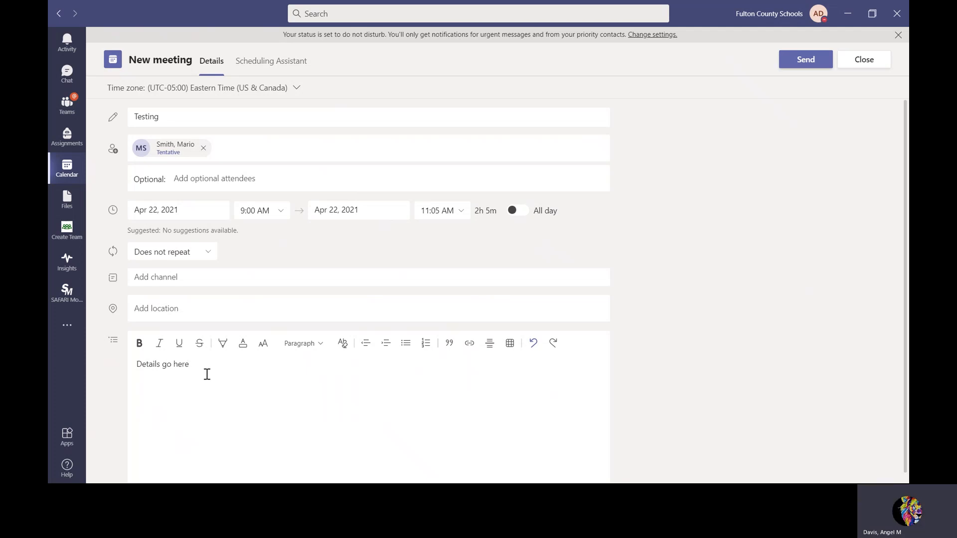
type("!")
left_click(806, 62)
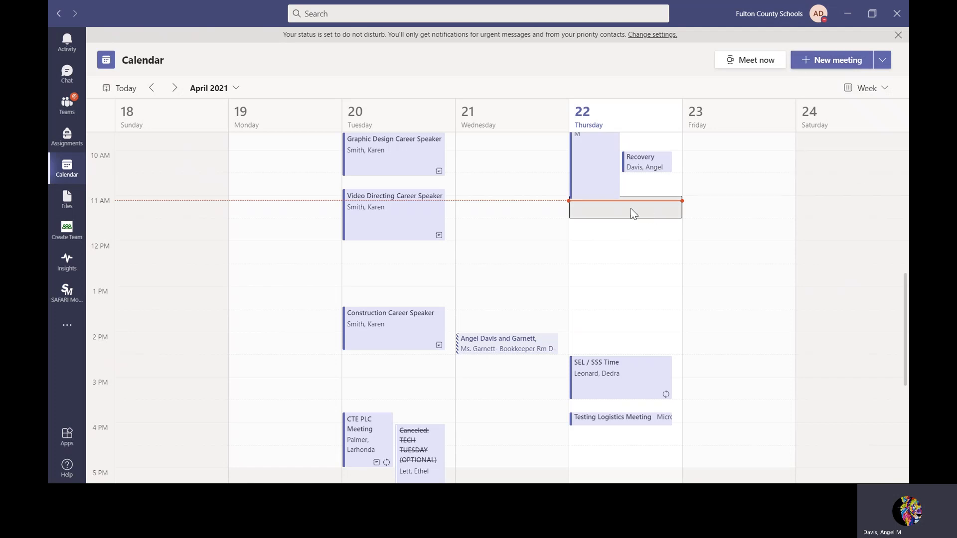
- Open the Testing meeting on Thursday, April 22 in the calendar and copy its meeting link
left_click_drag(906, 299, 905, 281)
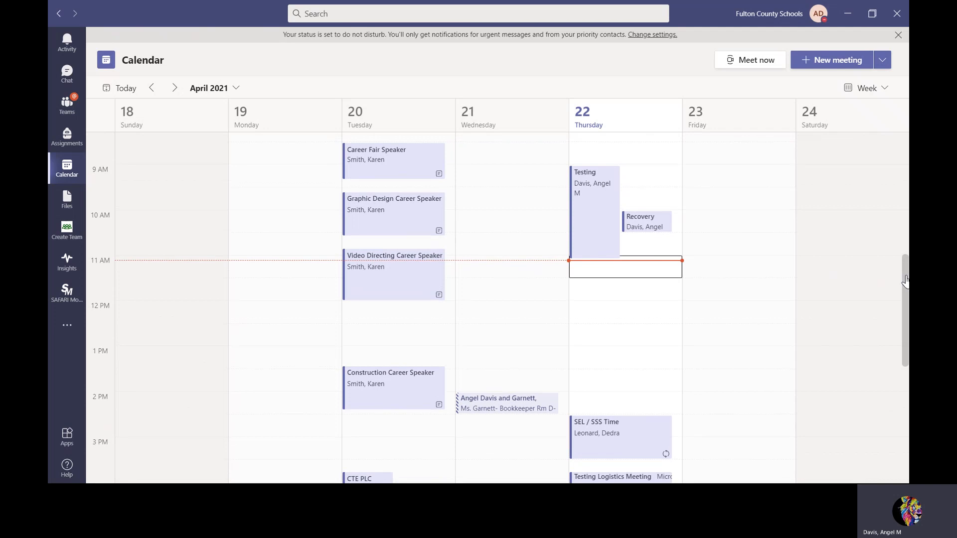
left_click(597, 208)
double_click(596, 204)
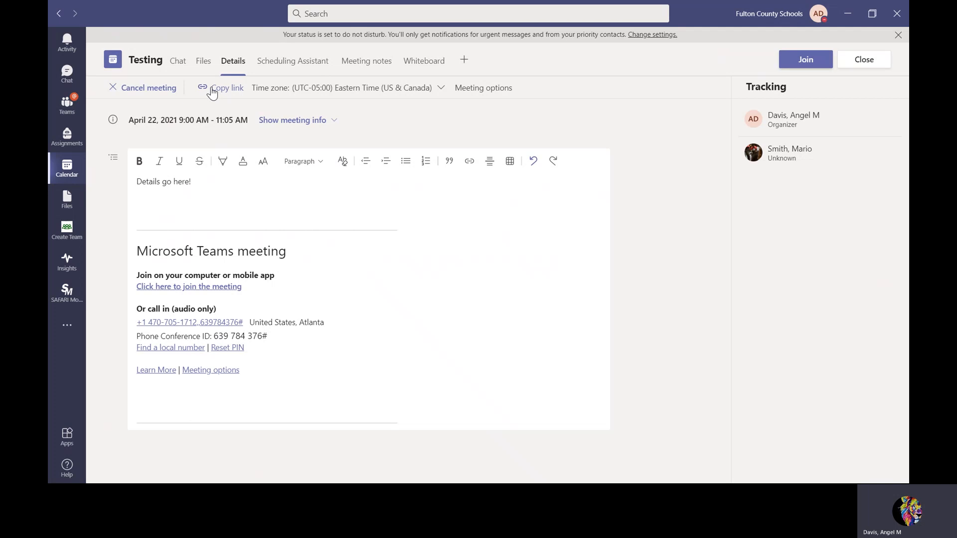
left_click(227, 94)
- Open the Testing meeting's options and view the choices for who can bypass the lobby, without changing the selection
left_click(480, 92)
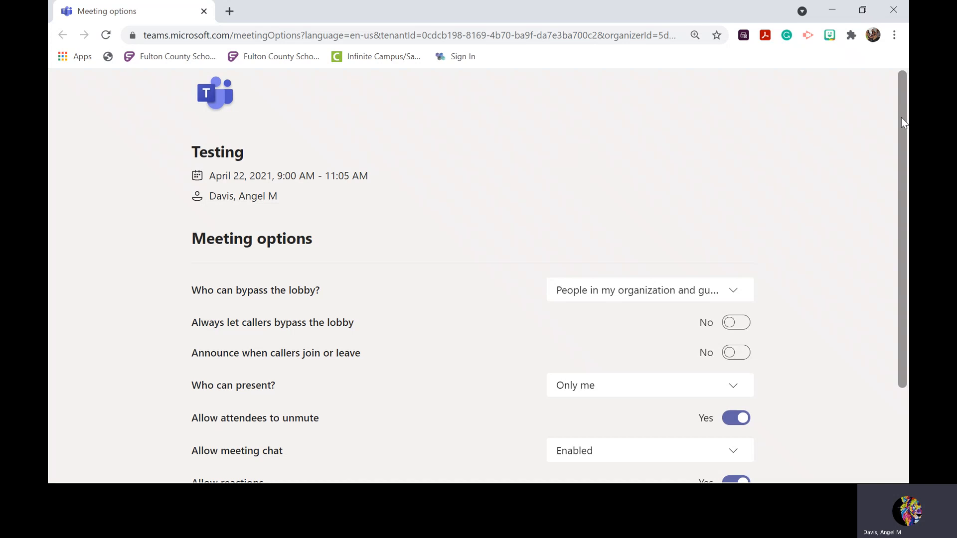
scroll(901, 115, "down", 2)
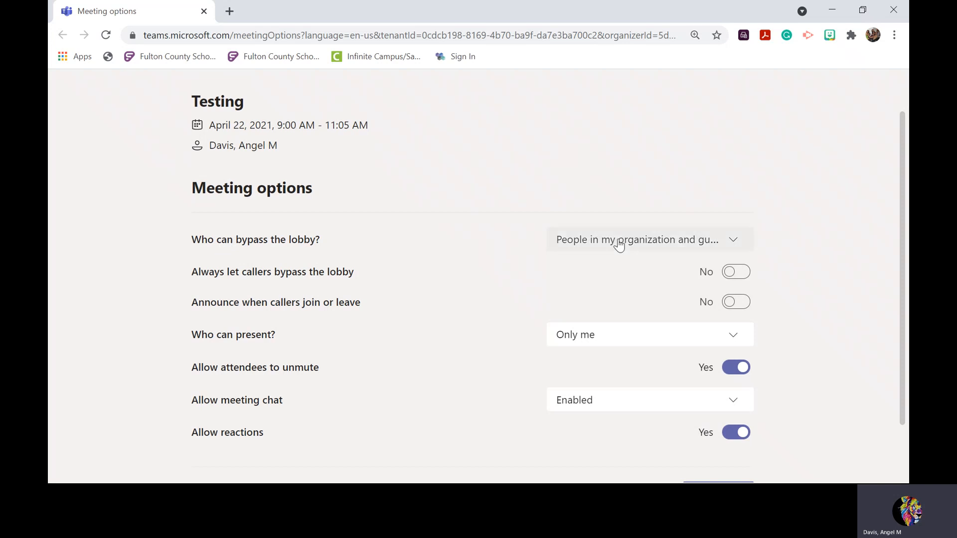
left_click(734, 246)
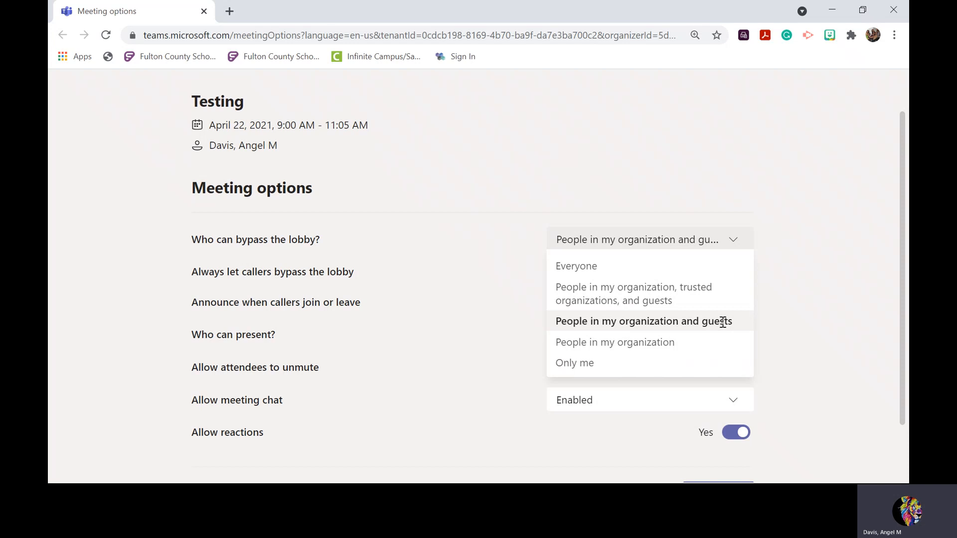
left_click(794, 320)
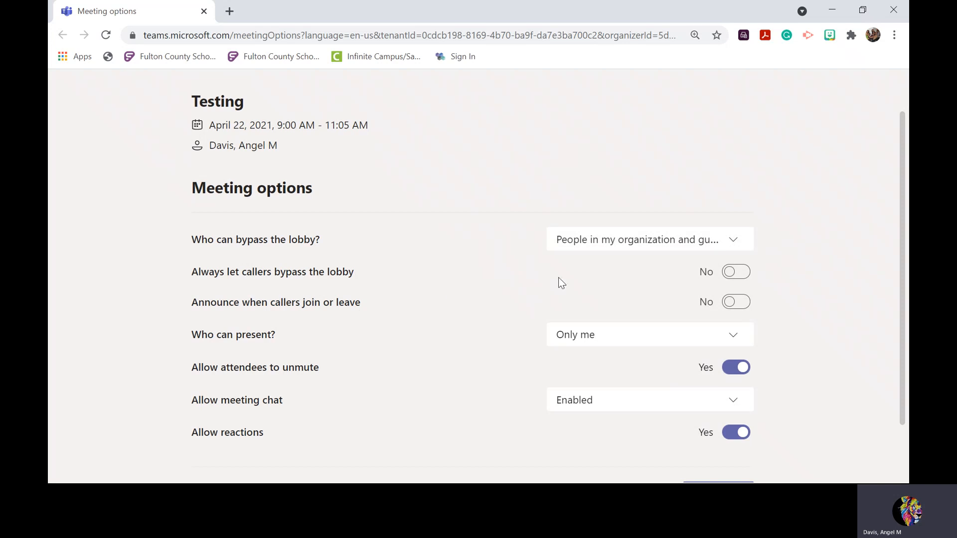
- Try the setting that always lets callers bypass the lobby, and turn it off again
left_click(740, 273)
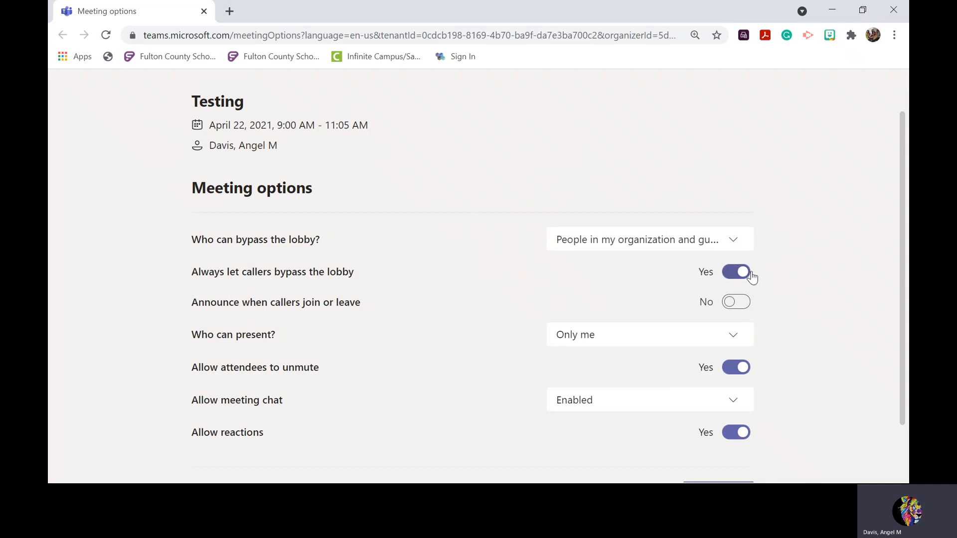
left_click(741, 276)
left_click(729, 277)
left_click(743, 274)
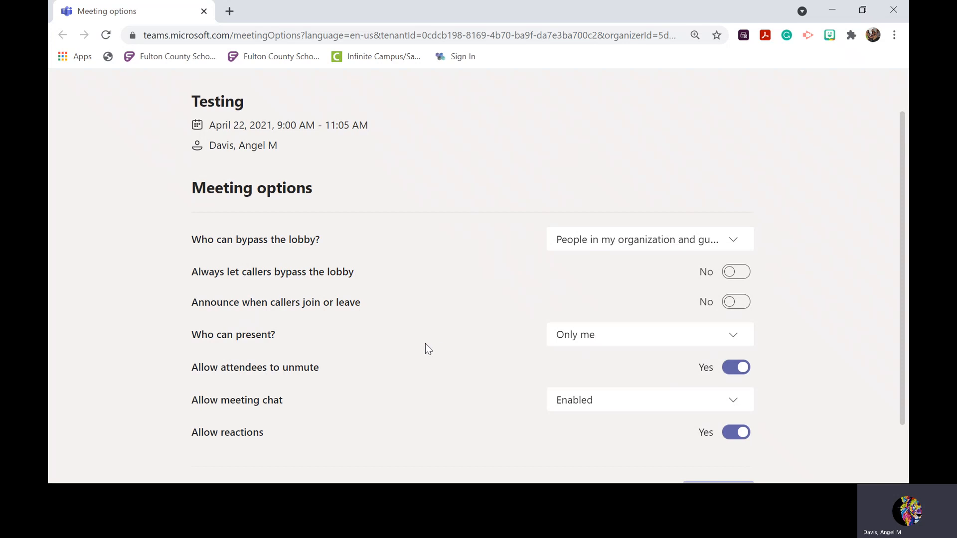
- View the choices for who can present and for meeting chat without changing them, and close the meeting options page
left_click(734, 338)
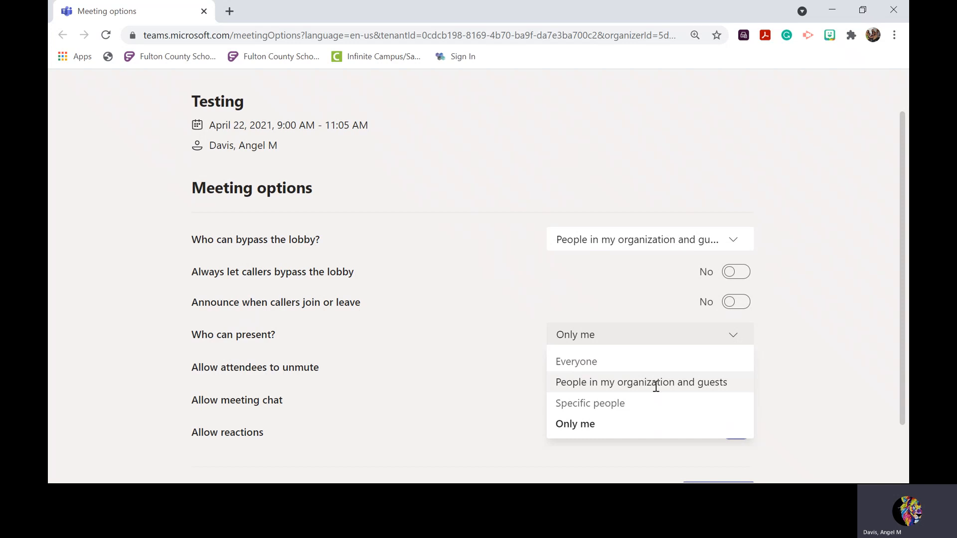
left_click(405, 363)
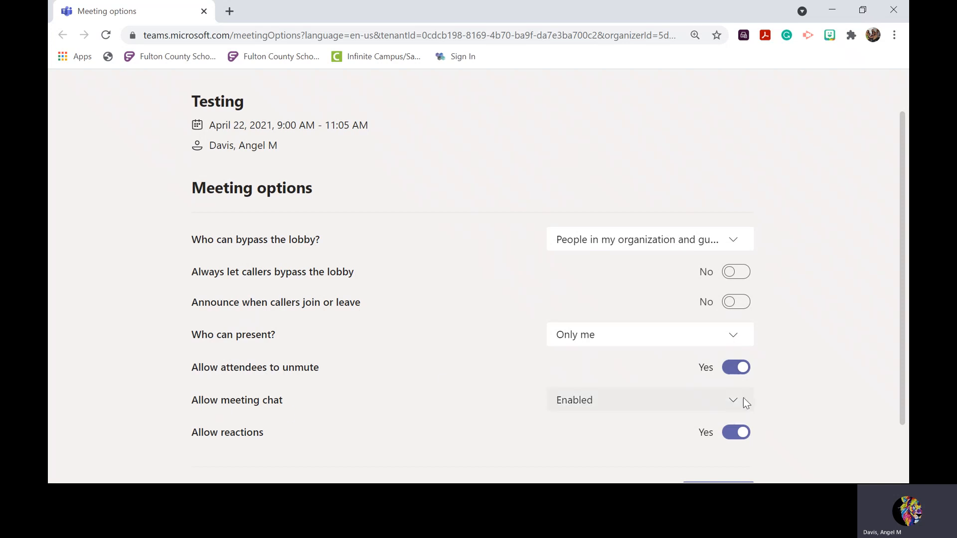
left_click(732, 404)
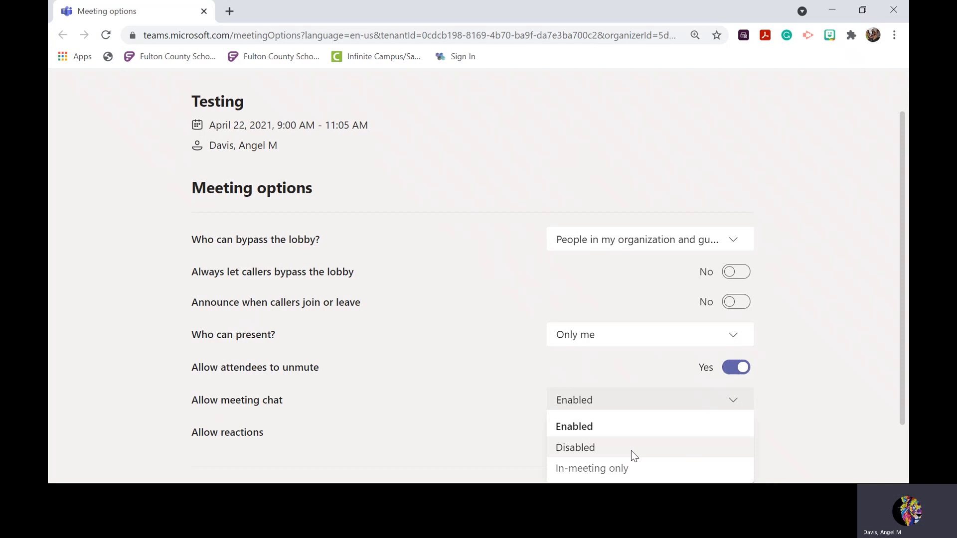
left_click(455, 387)
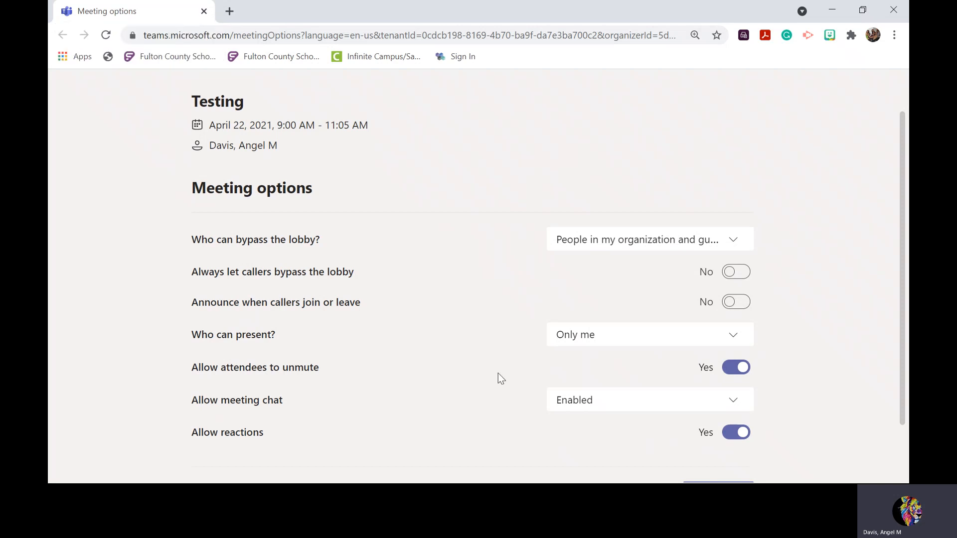
left_click(204, 11)
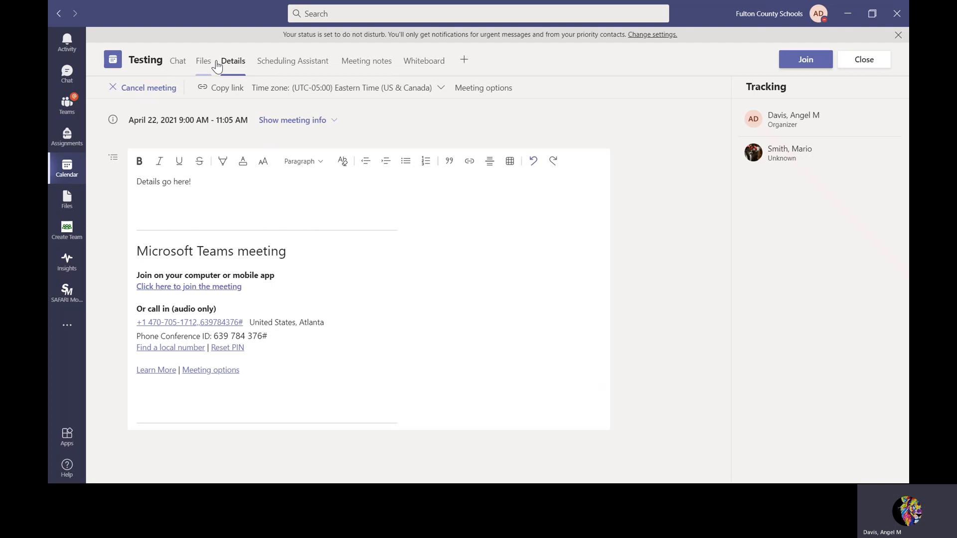
- Look through the Testing meeting's chat, its file sharing sources and its meeting notes
left_click(178, 62)
left_click(203, 63)
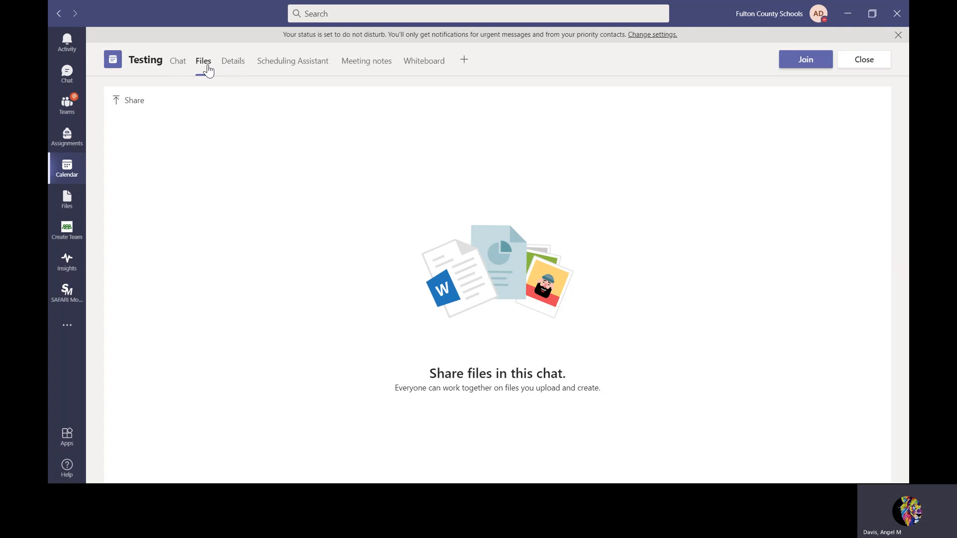
left_click(136, 107)
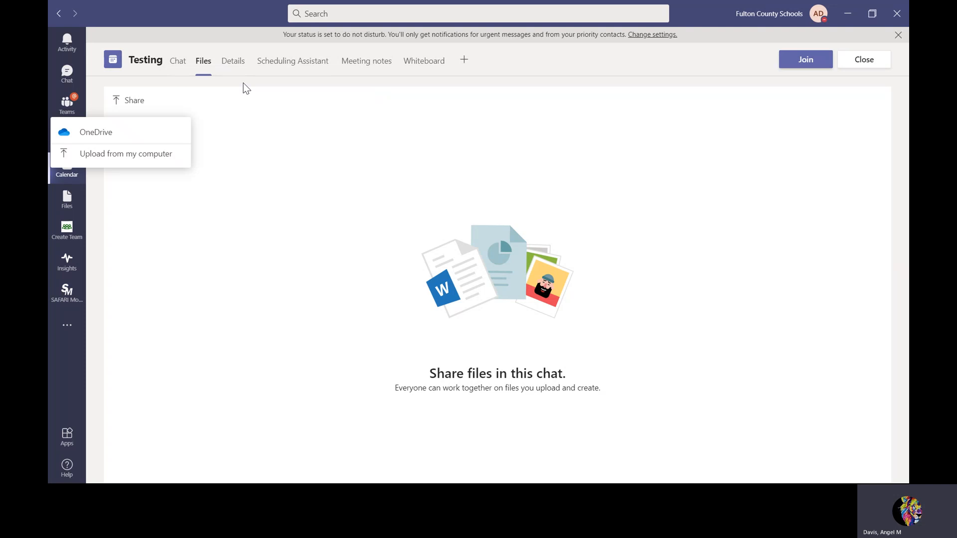
left_click(371, 71)
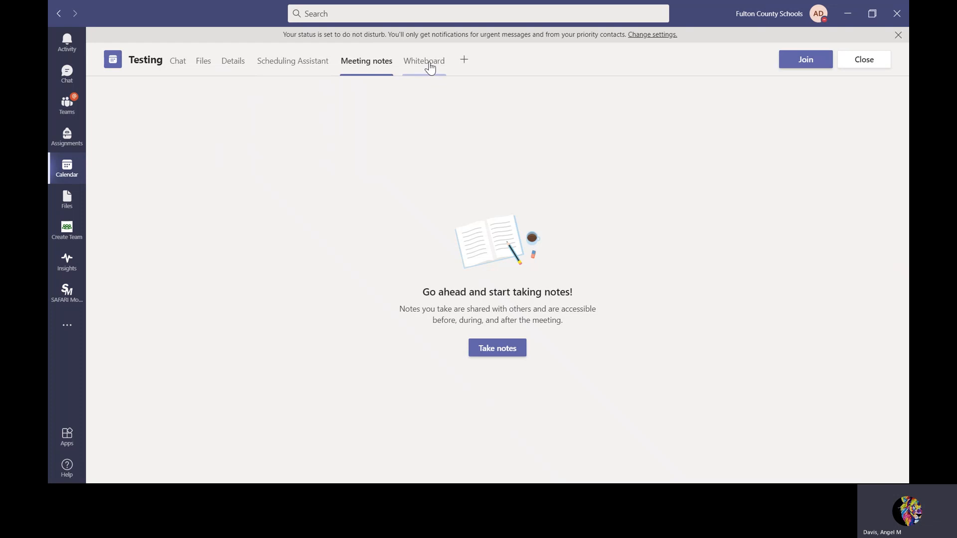
- View the apps that can be added as tabs to the Testing meeting without adding one, and close the meeting
left_click(466, 61)
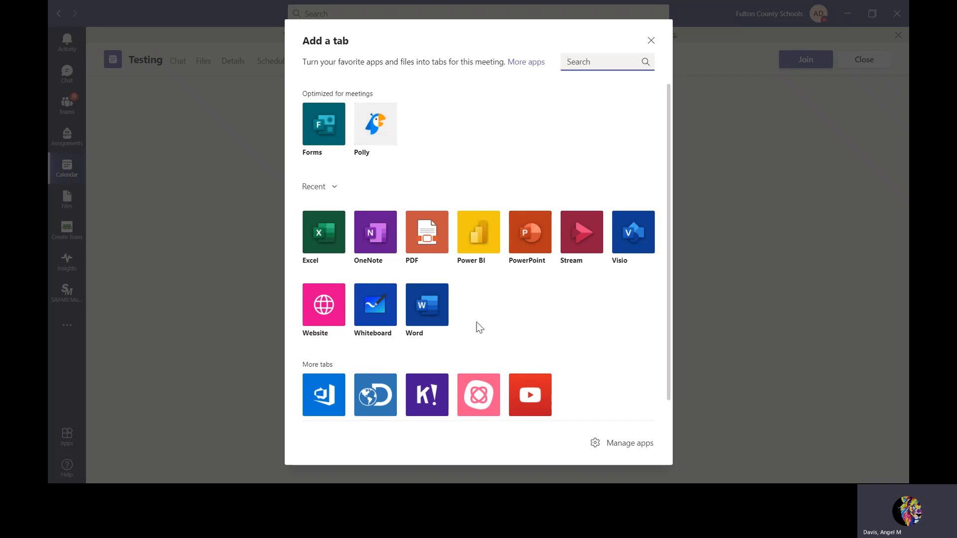
left_click(600, 60)
left_click(651, 40)
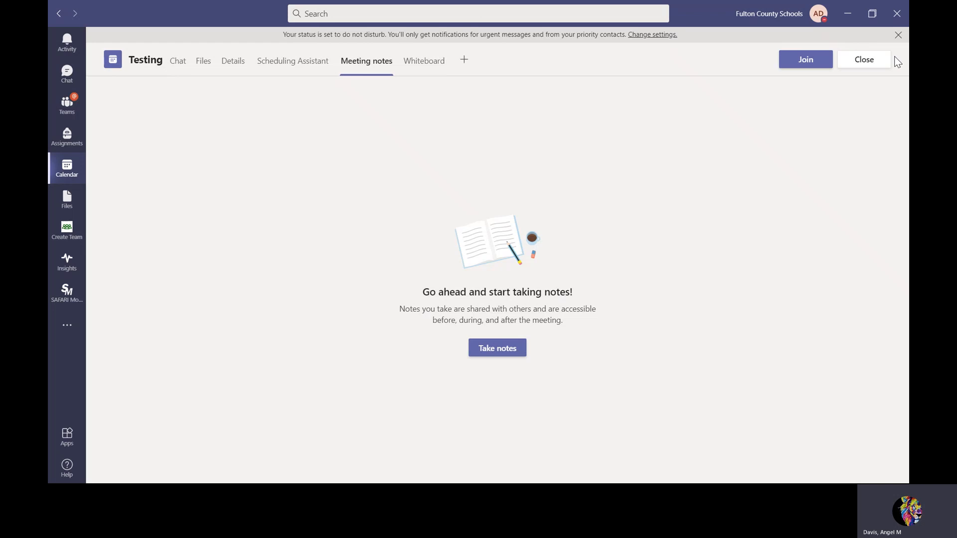
left_click(872, 64)
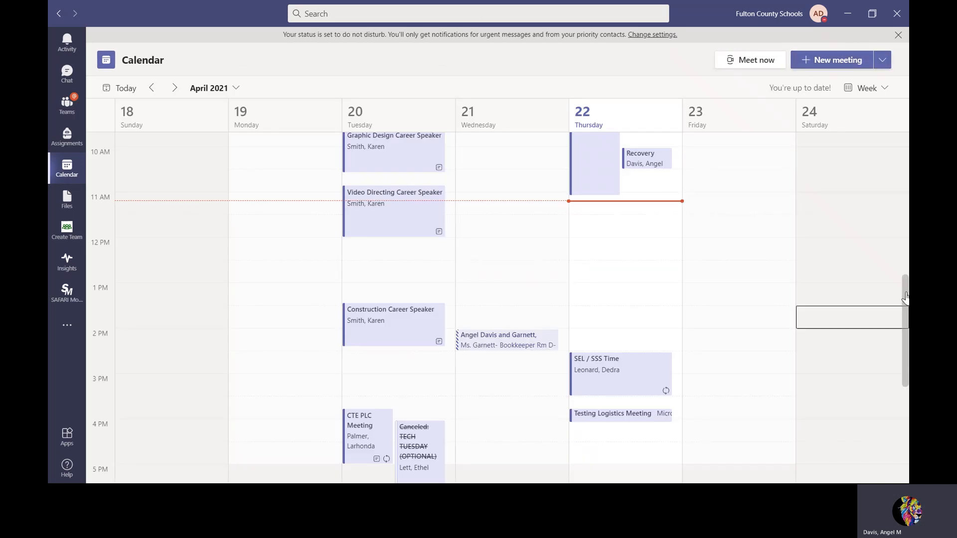
- Reopen the Testing meeting on Thursday, April 22, review its files, meeting notes and chat, and close it
left_click(799, 319)
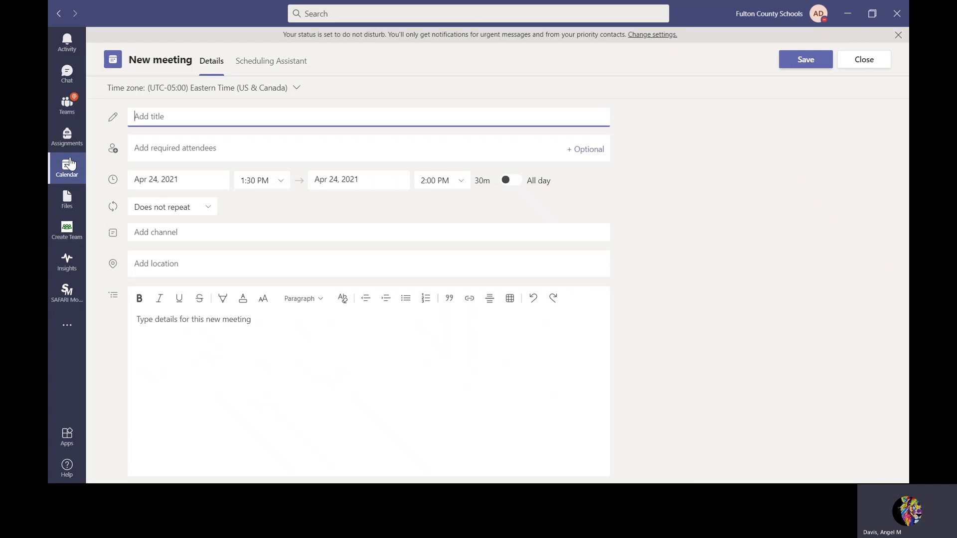
left_click(68, 172)
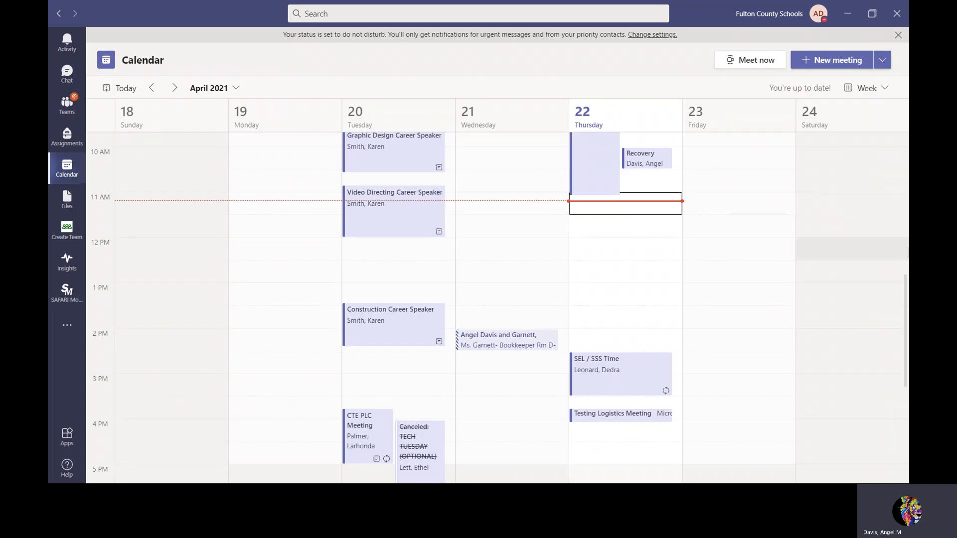
scroll(905, 300, "up", 5)
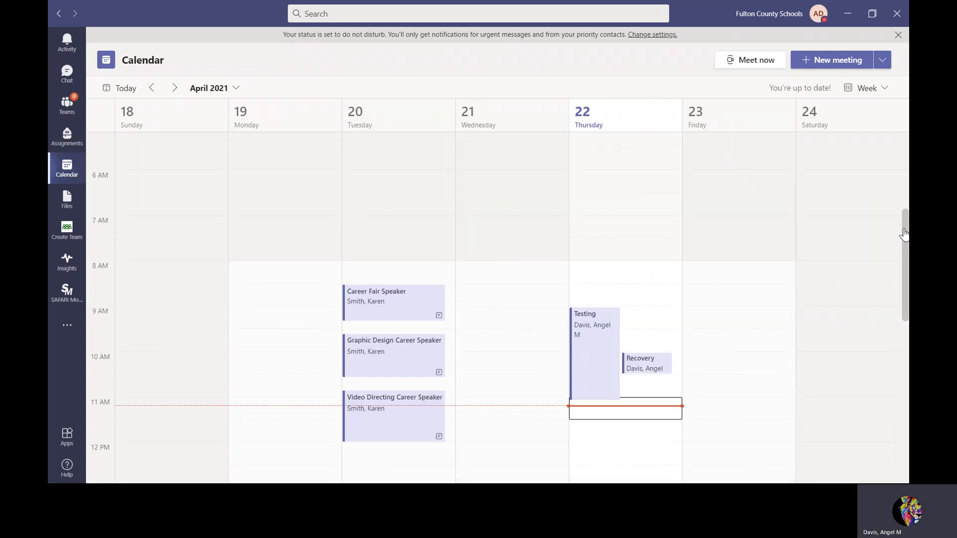
double_click(597, 353)
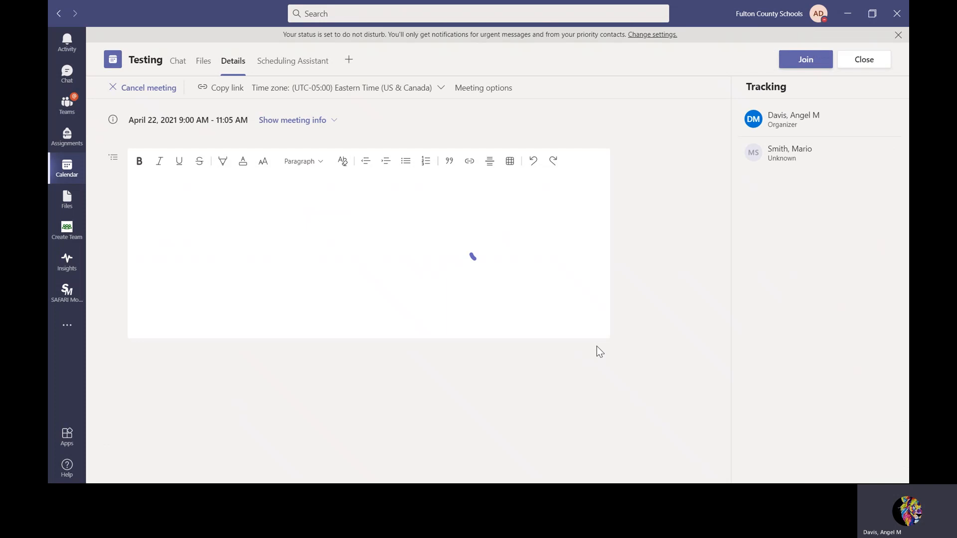
left_click(203, 62)
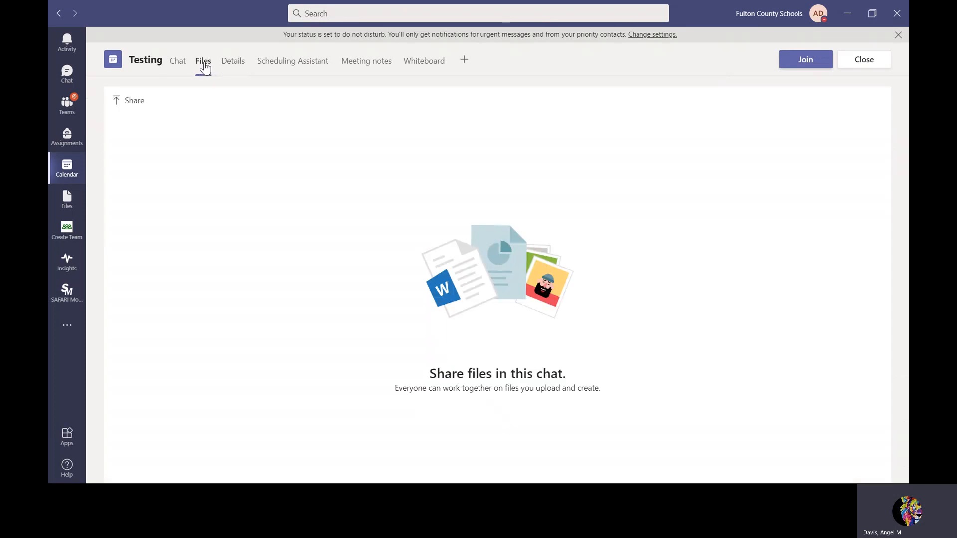
left_click(381, 73)
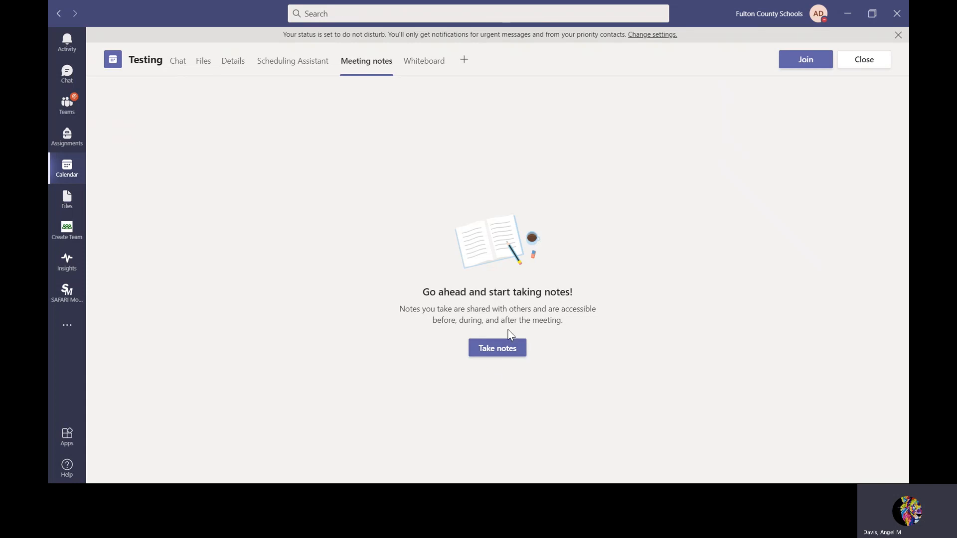
left_click(179, 69)
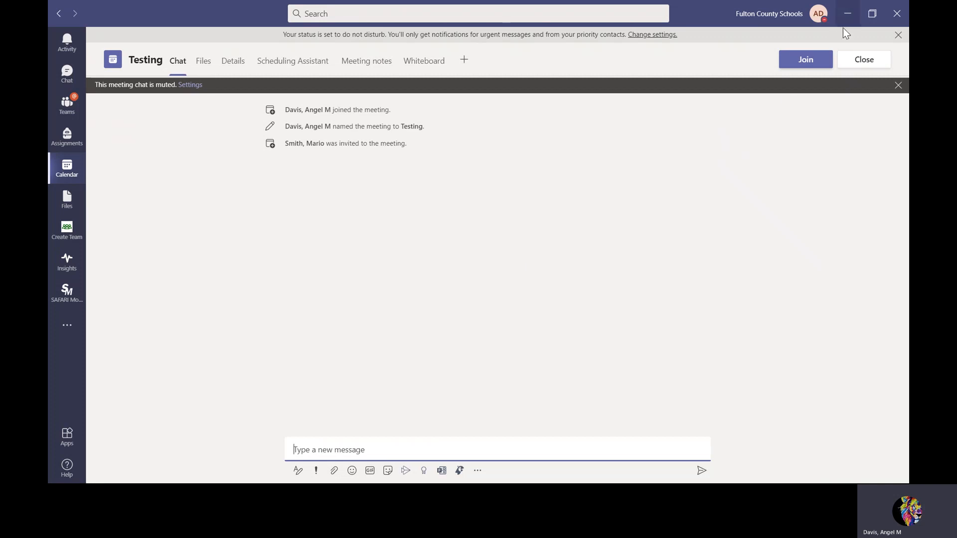
left_click(870, 60)
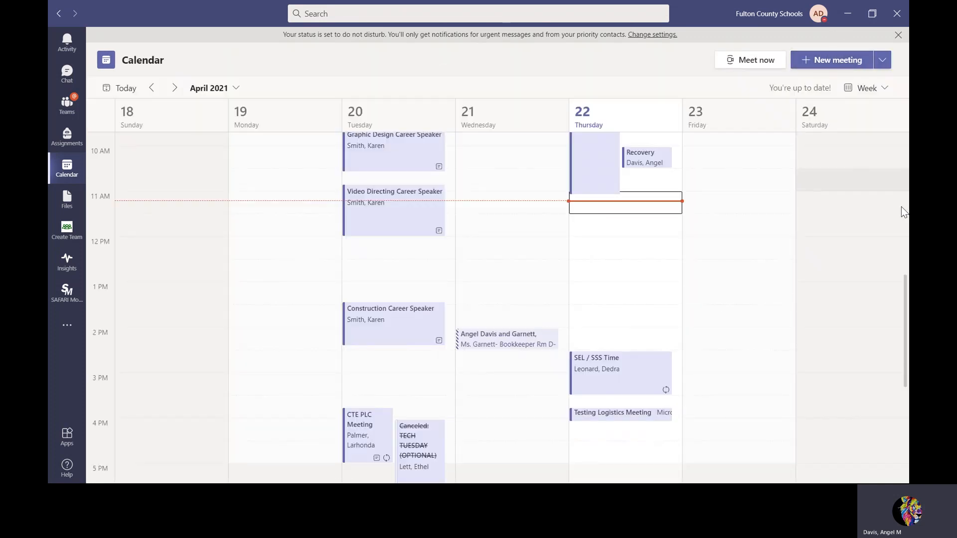
- Open a new meeting form for Friday, April 23 at 8:00 AM, view its details area, and close it without saving
scroll(903, 304, "up", 4)
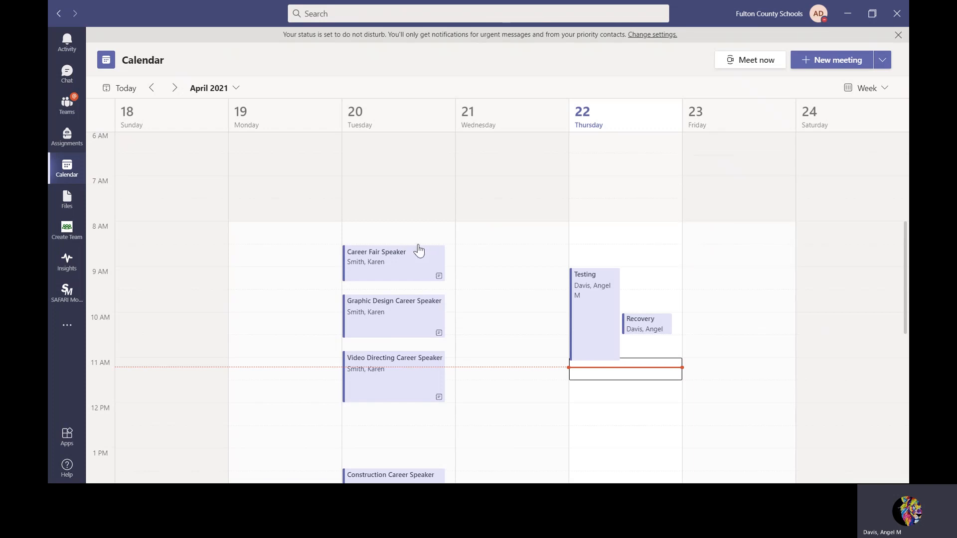
left_click(740, 236)
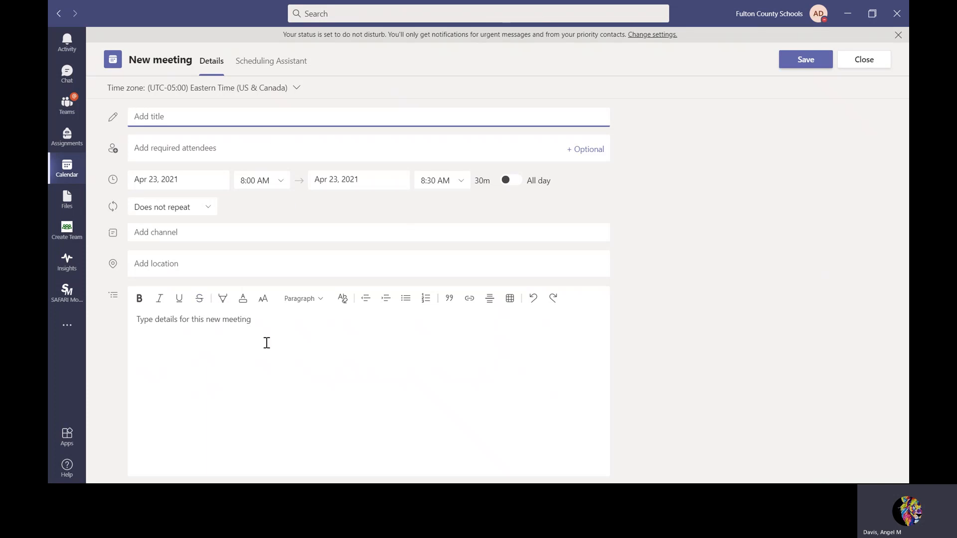
left_click(252, 342)
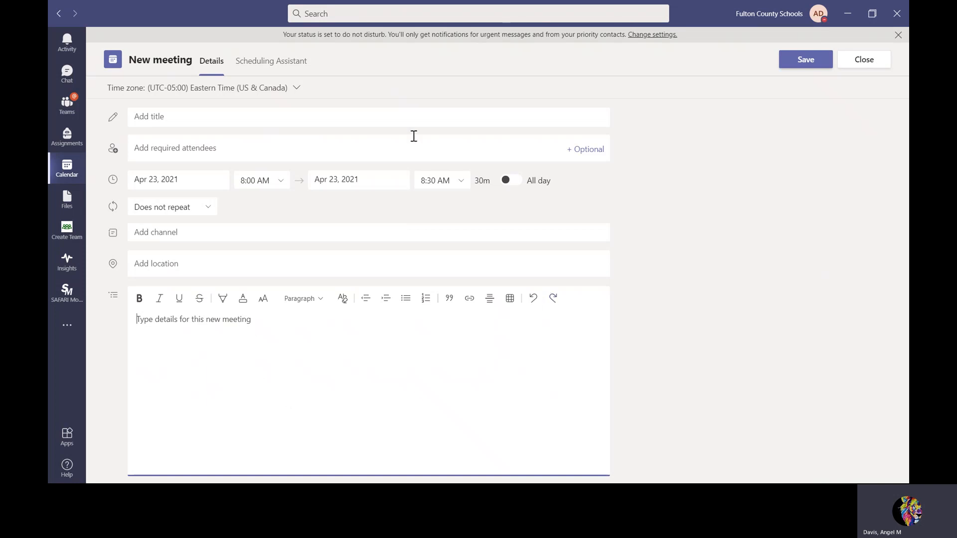
left_click(872, 60)
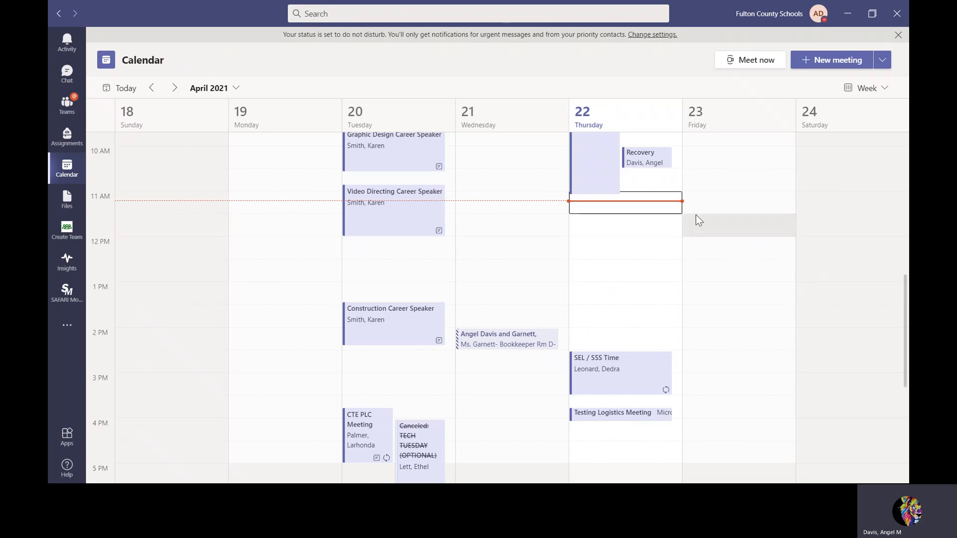
- Set up an instant meeting named "Quick Talk" and generate a link to share
left_click(751, 66)
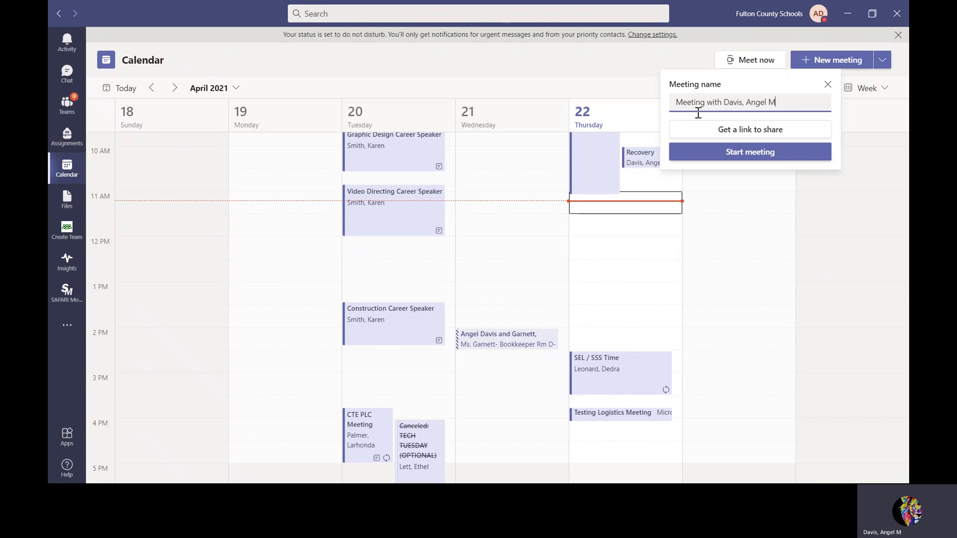
key("BackSpace")
key("BackSpace")
key("BackSpace")
key("BackSpace")
key("BackSpace")
key("BackSpace")
key("BackSpace")
key("BackSpace")
key("BackSpace")
key("BackSpace")
key("BackSpace")
key("BackSpace")
key("BackSpace")
key("BackSpace")
key("BackSpace")
key("BackSpace")
key("BackSpace")
key("BackSpace")
key("BackSpace")
key("BackSpace")
type("Quick Talk")
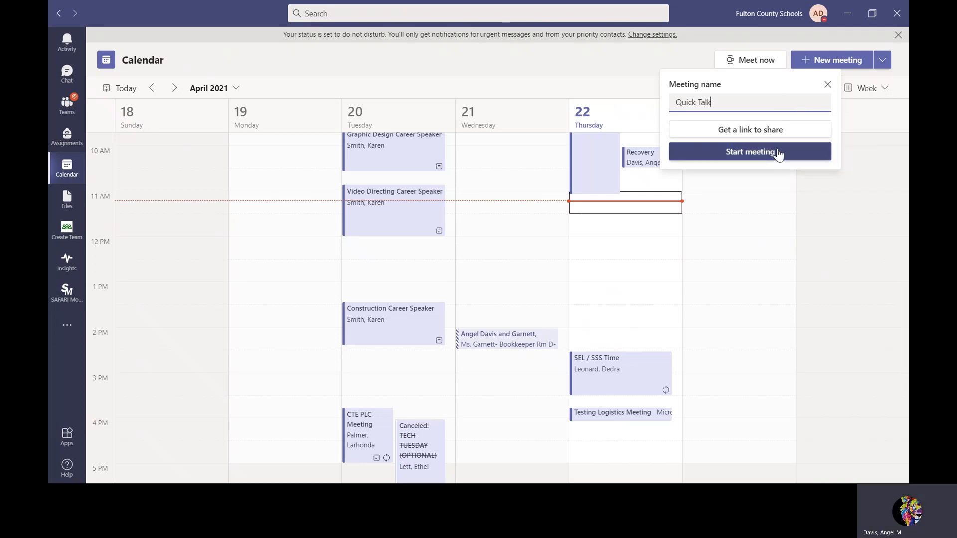
left_click(766, 134)
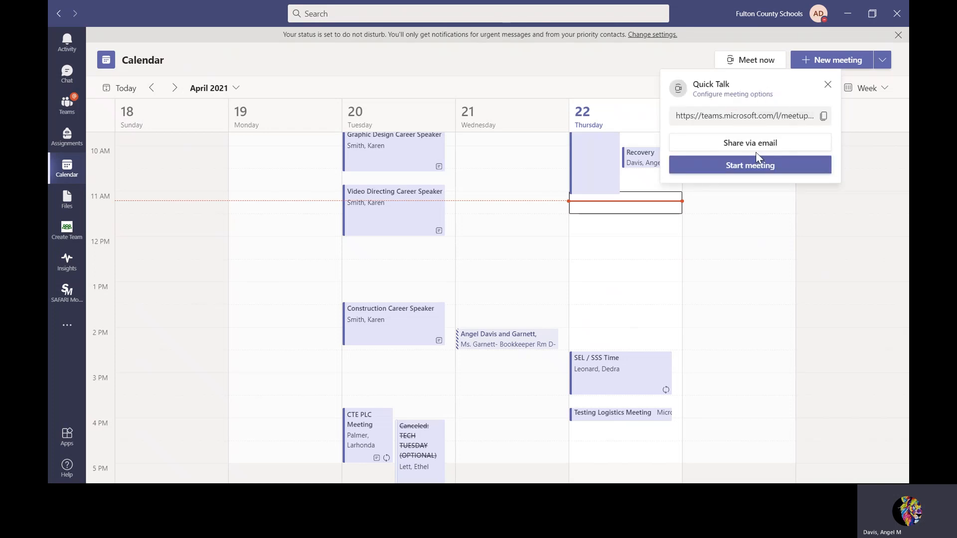
- Try sharing the Quick Talk meeting by email, close the opened browser page, and copy the meeting link
left_click(761, 149)
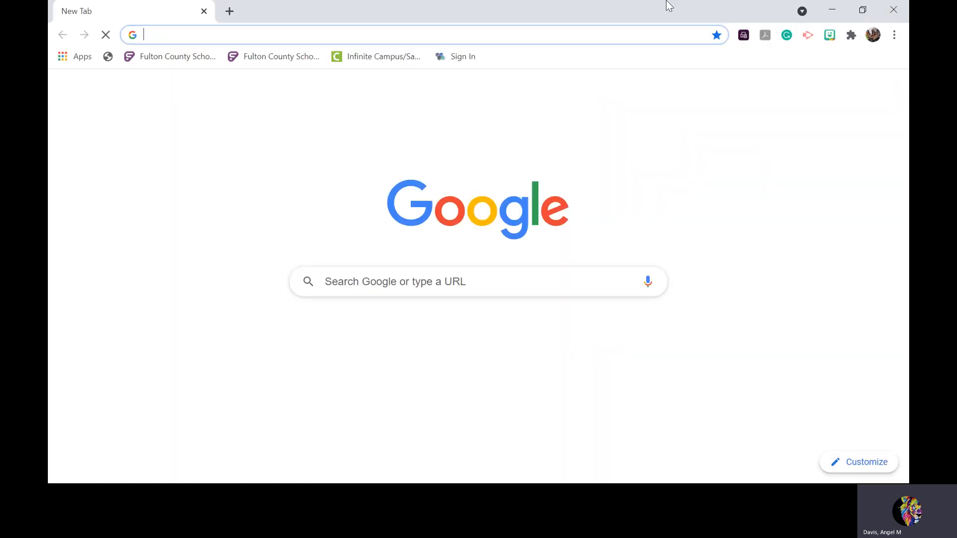
left_click(205, 11)
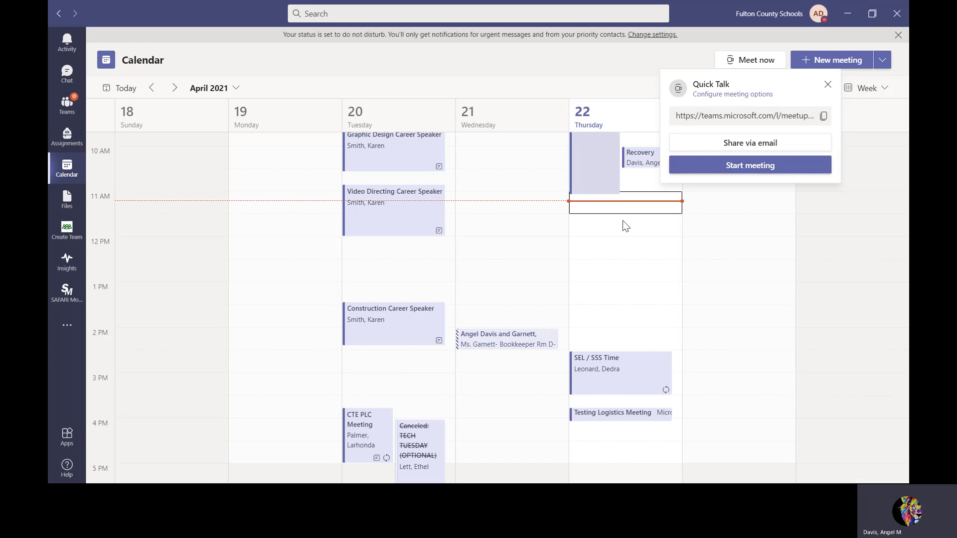
left_click(823, 118)
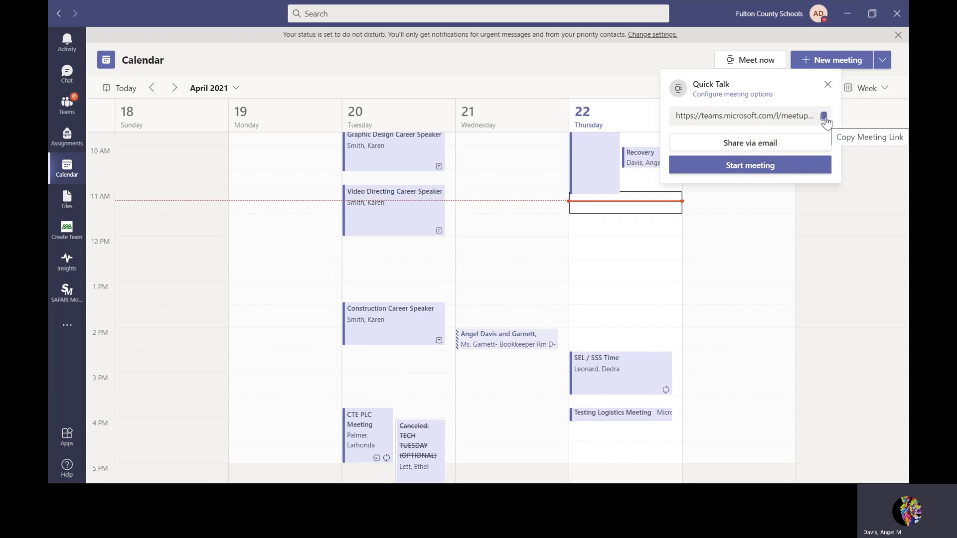
- Start the Quick Talk meeting to view its audio and video settings, and close the window without joining
left_click(776, 167)
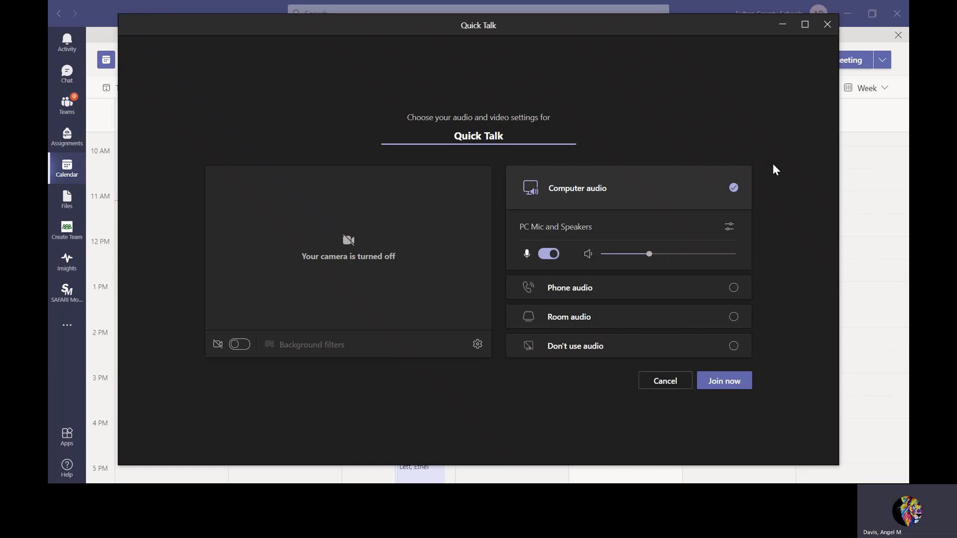
left_click(828, 24)
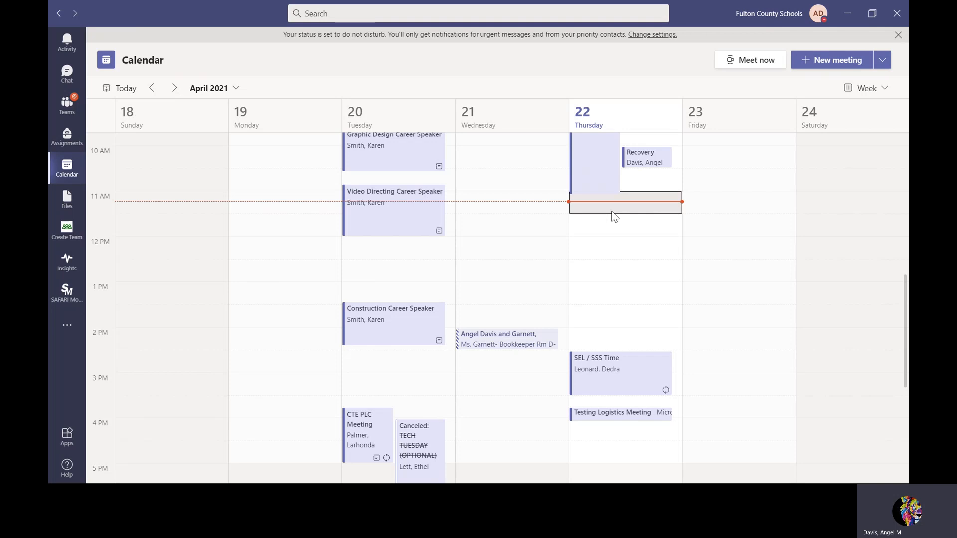
- Minimize Teams, dismiss all pending reminders, and switch to Outlook
left_click(848, 15)
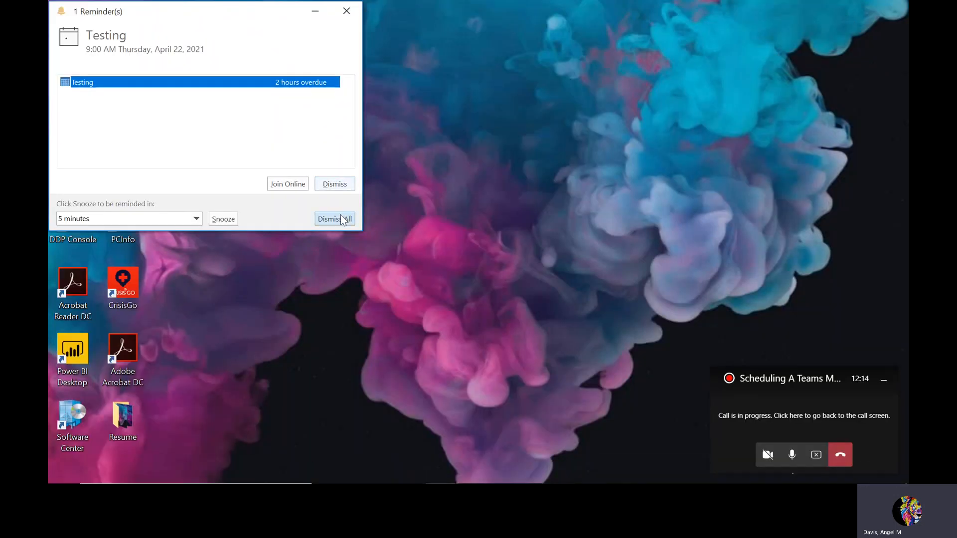
left_click(342, 224)
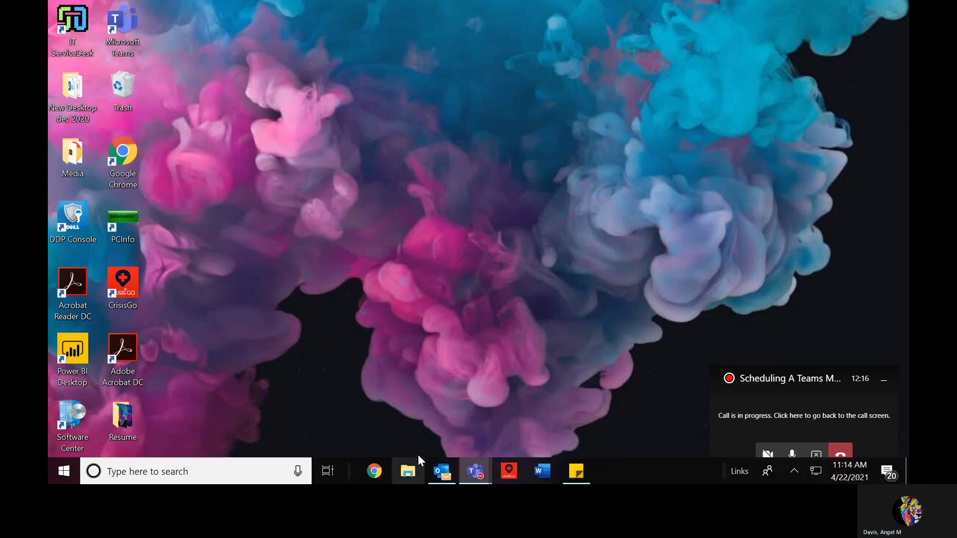
left_click(442, 471)
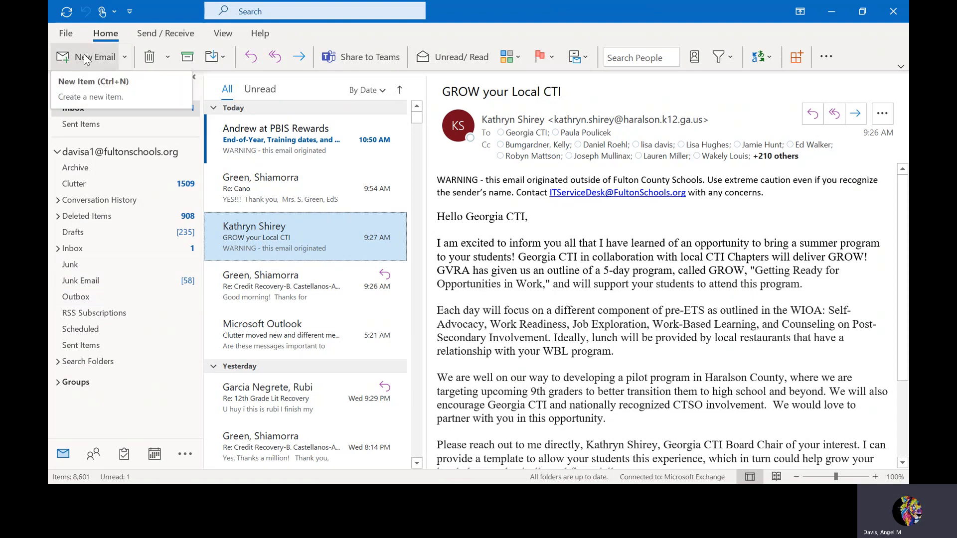
- View the new item types available from the mailbox, and open the full calendar
left_click(125, 57)
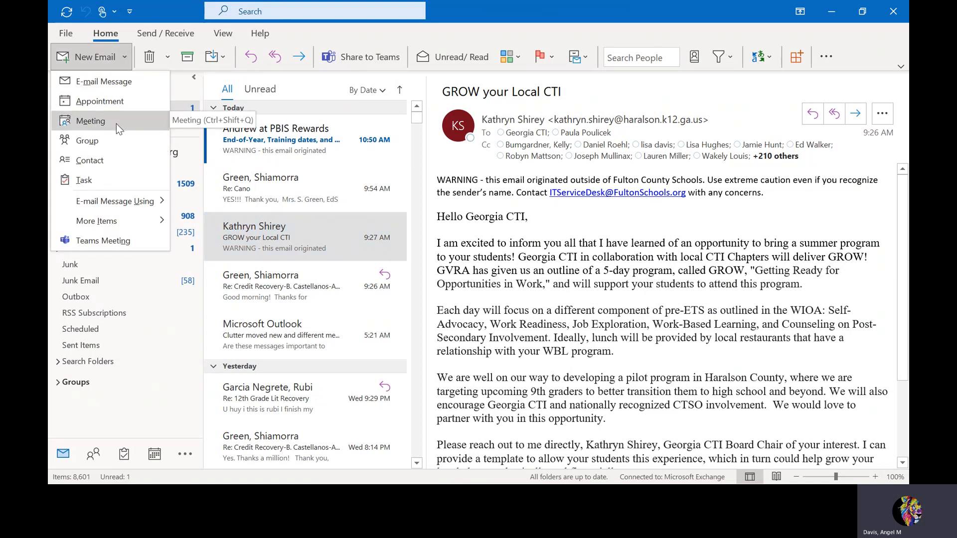
left_click(156, 464)
mouse_move(158, 459)
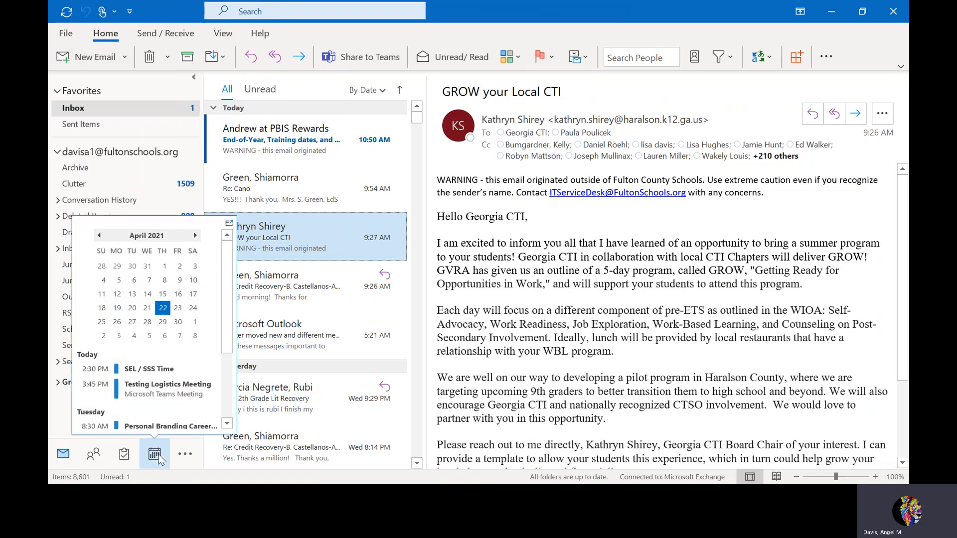
left_click(159, 460)
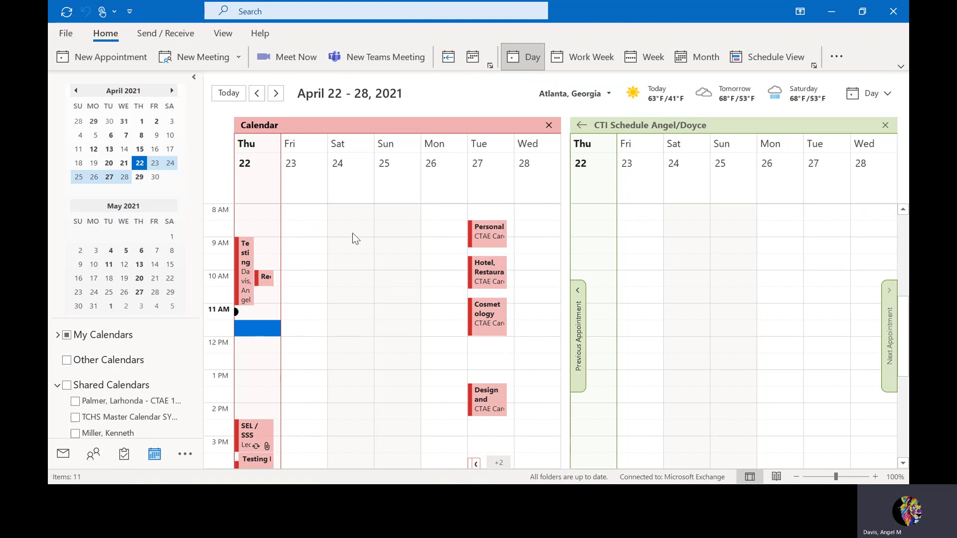
- Create a new Teams meeting from the calendar and pick the suggested 2:30 PM - 3:00 PM time slot
left_click(358, 64)
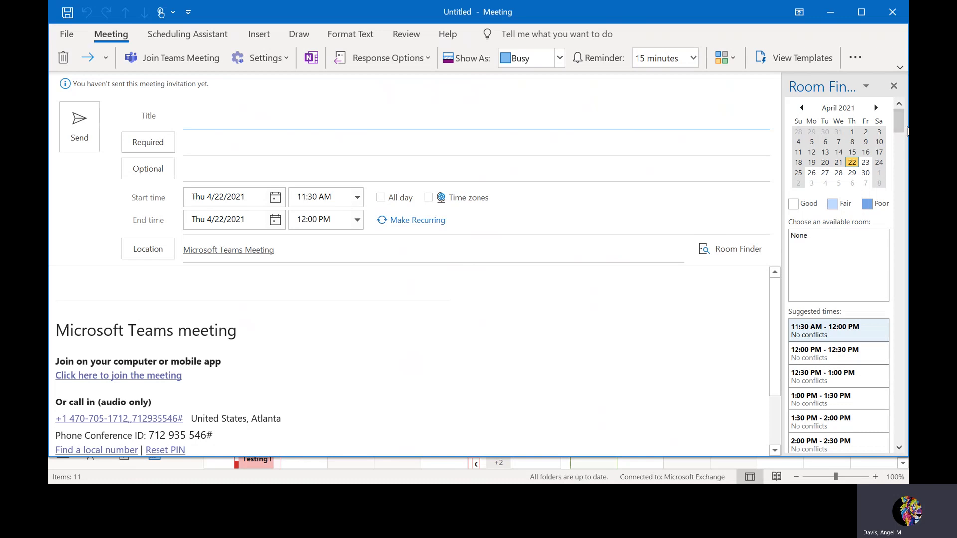
left_click_drag(903, 129, 900, 323)
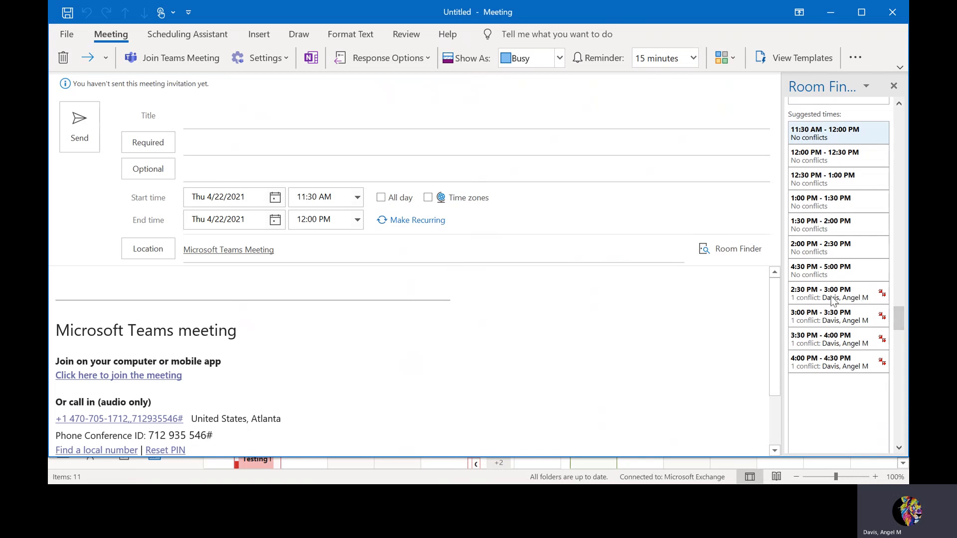
left_click(858, 297)
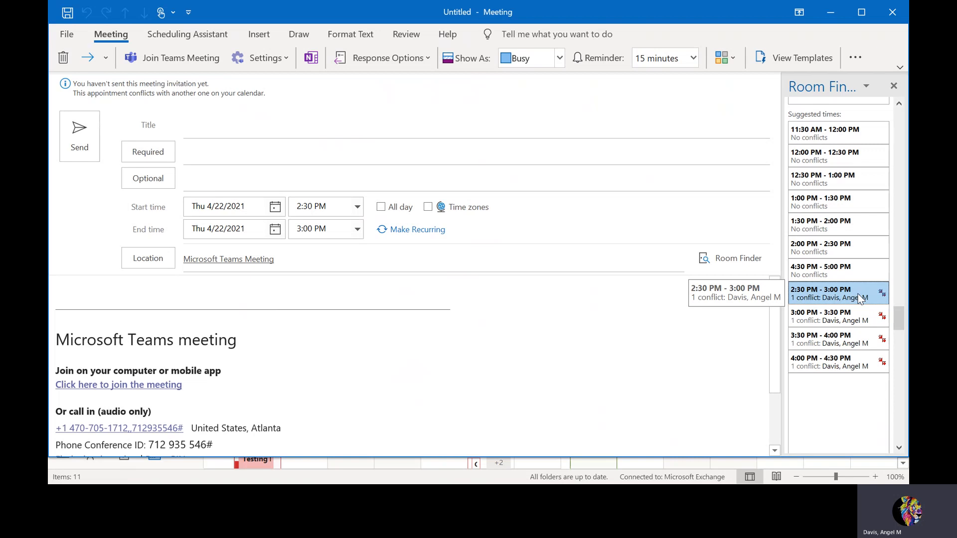
left_click_drag(899, 325, 902, 114)
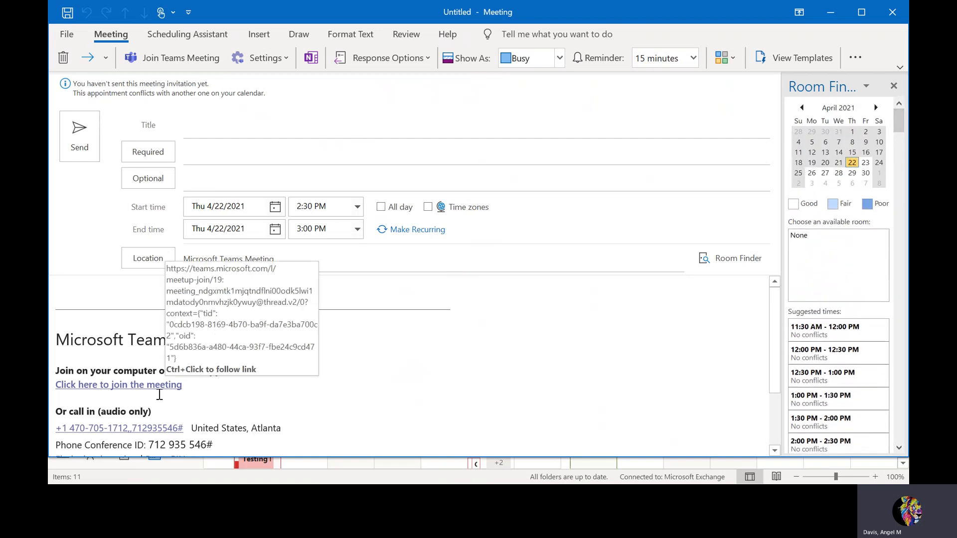
- Title the meeting "Testing" and add one required and one optional attendee from the recent people
left_click(257, 123)
type("Testing")
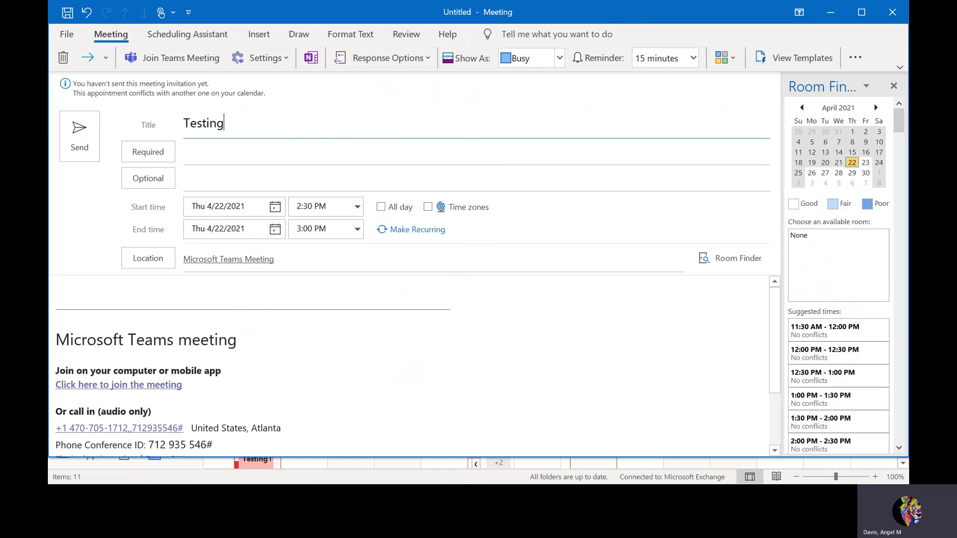
left_click(221, 158)
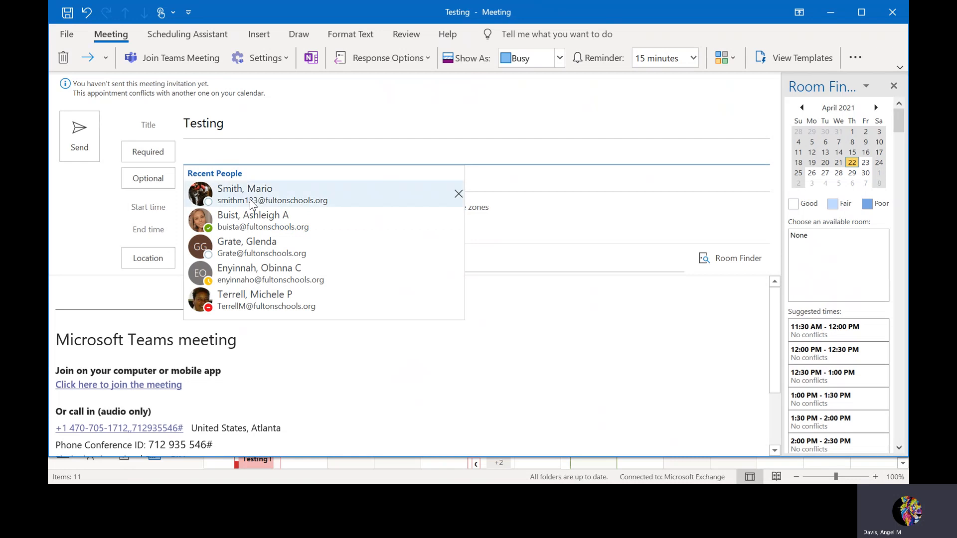
left_click(234, 219)
left_click(245, 183)
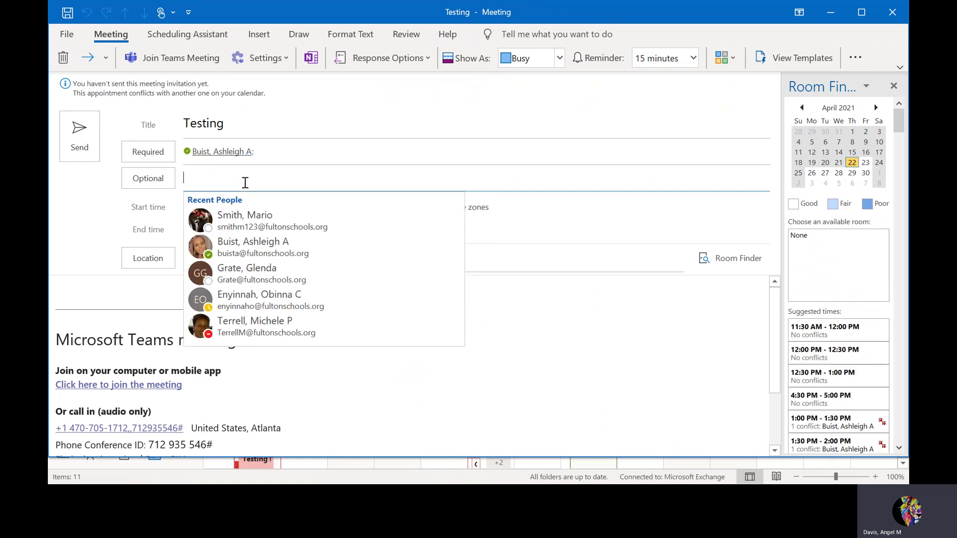
left_click(244, 327)
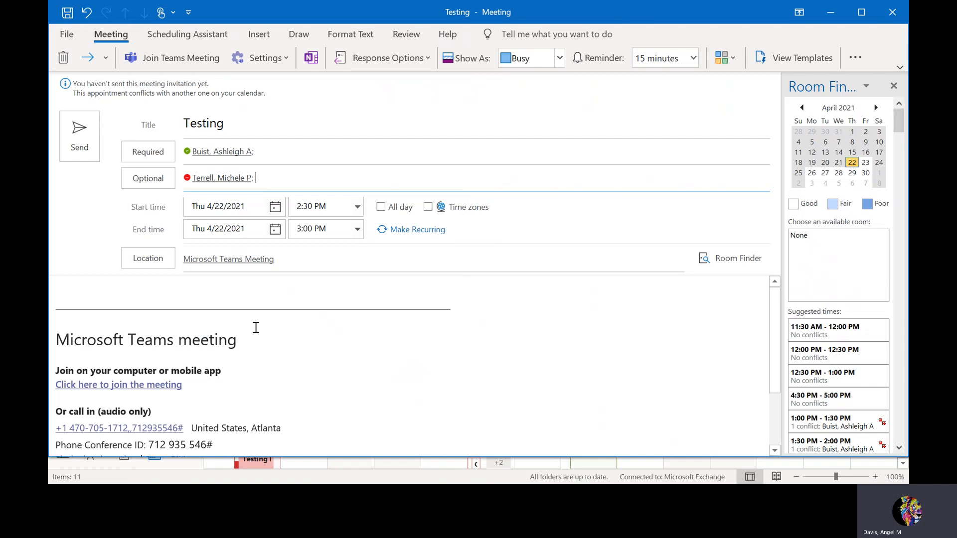
- Set the meeting date to Tuesday, 4/27/2021, and send the invitation with the message "Microsoft Showcase"
left_click(275, 206)
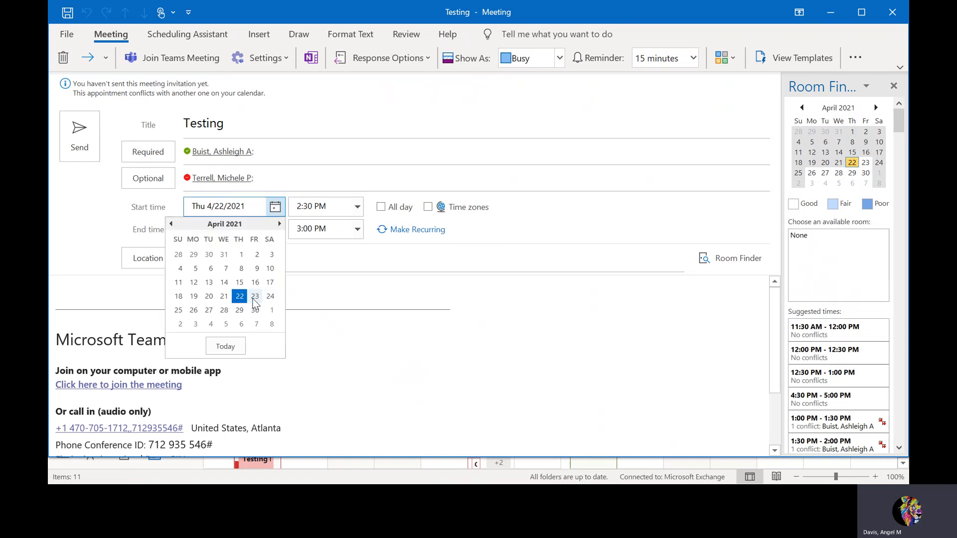
left_click(209, 310)
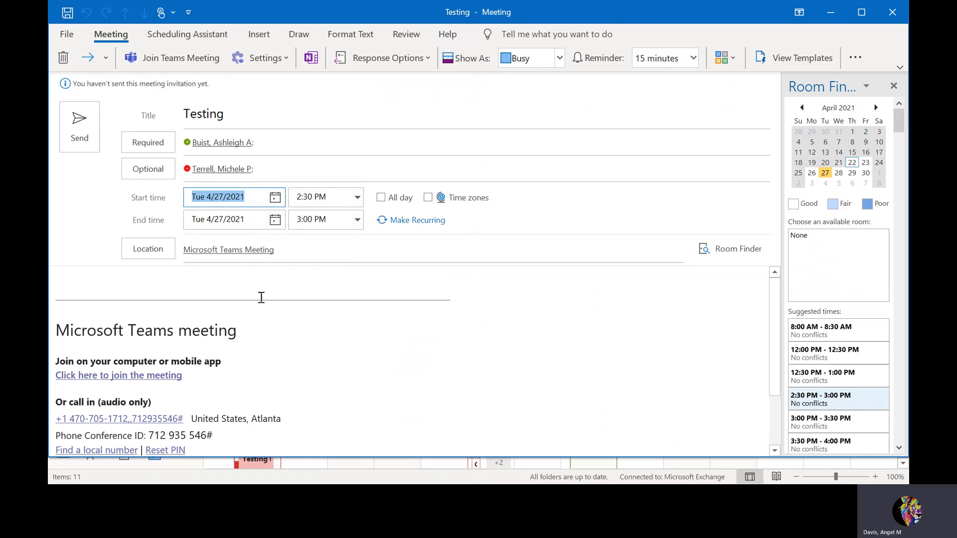
left_click(220, 287)
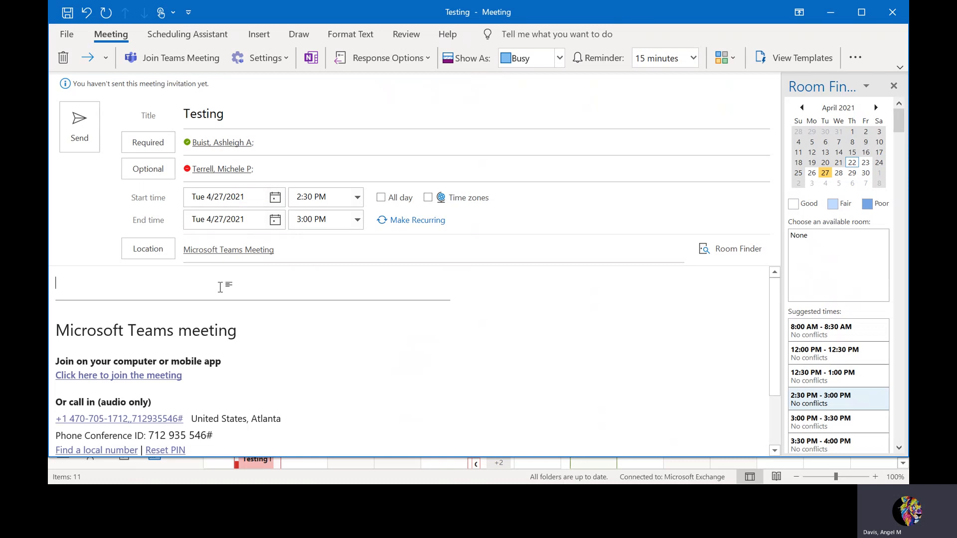
type("Microsoft Showcase")
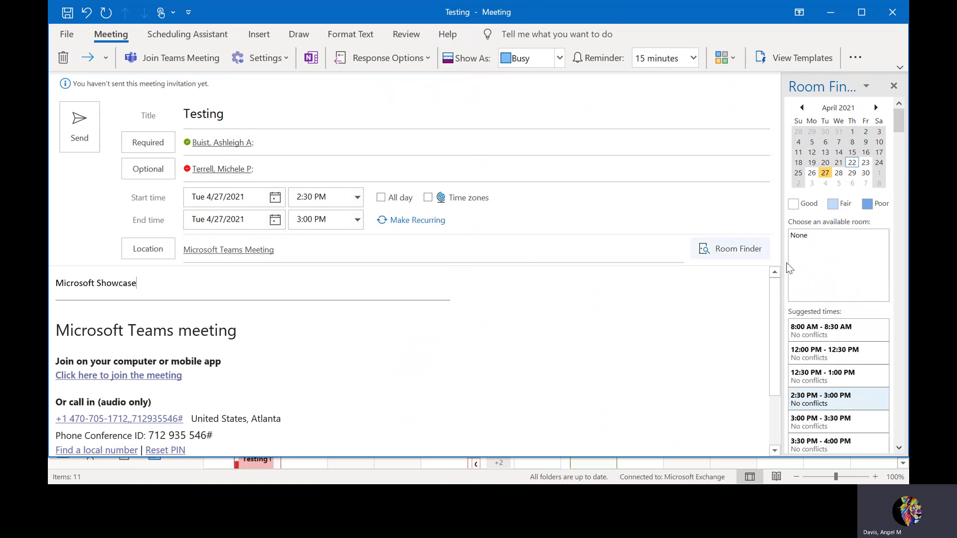
left_click_drag(776, 308, 779, 253)
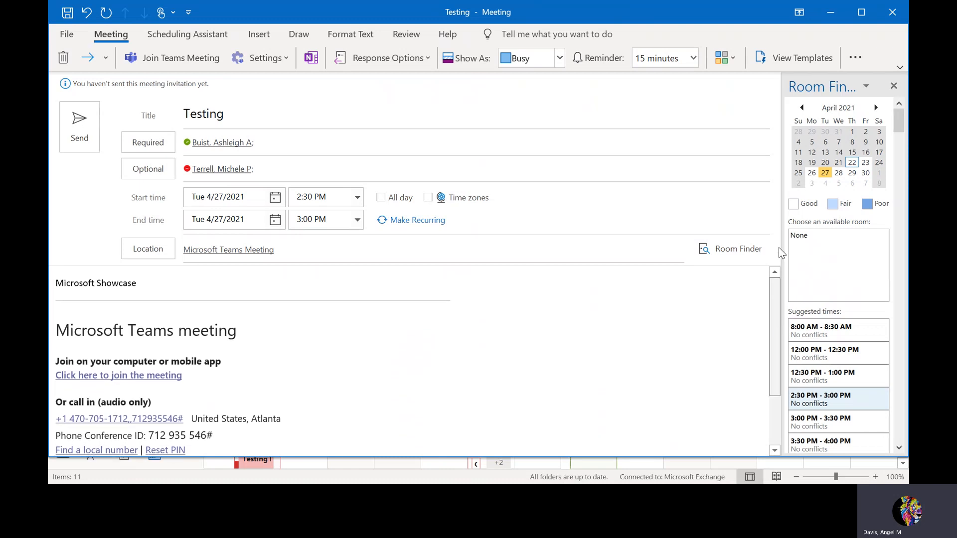
left_click(83, 131)
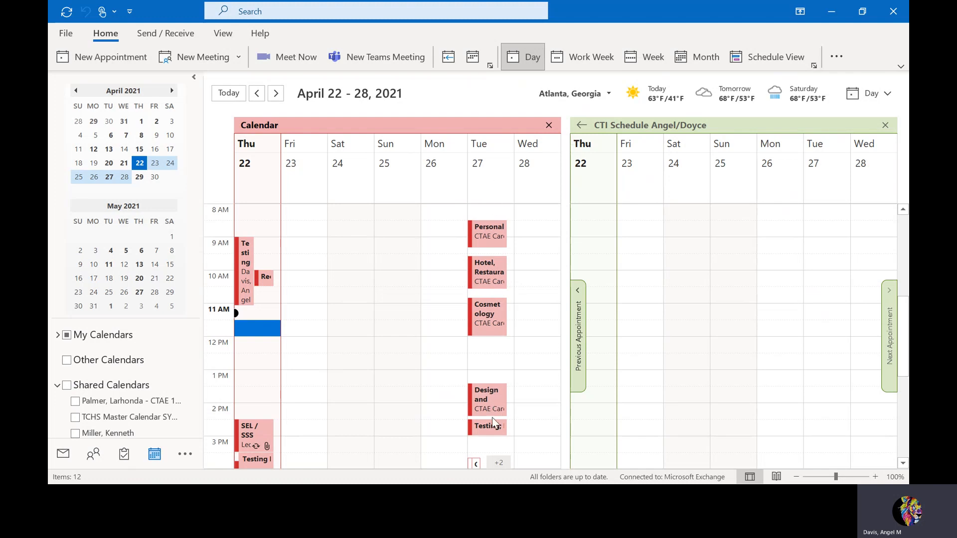
- Review the calendar in the Work Week, Week, Month and Schedule views, including the SEL / SSS Time entries in April
mouse_move(493, 437)
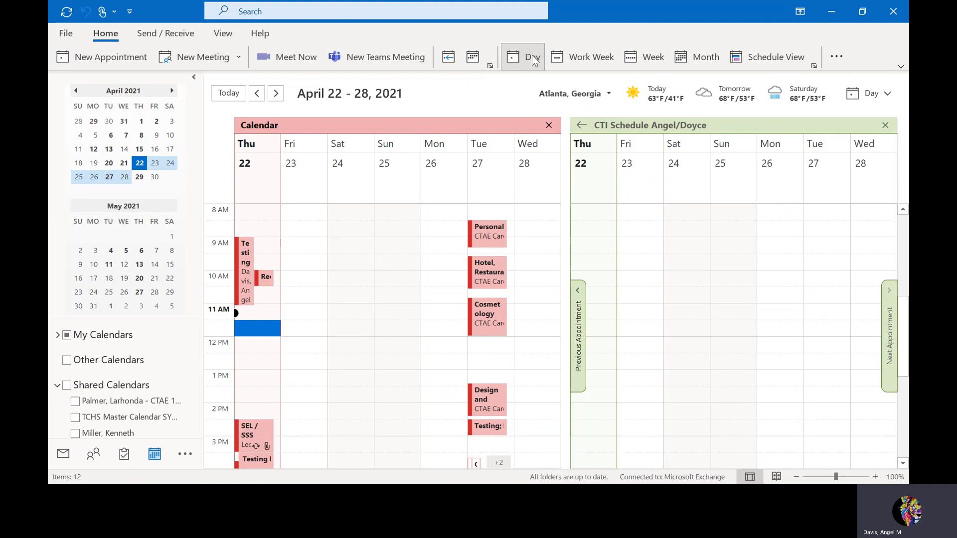
left_click(586, 59)
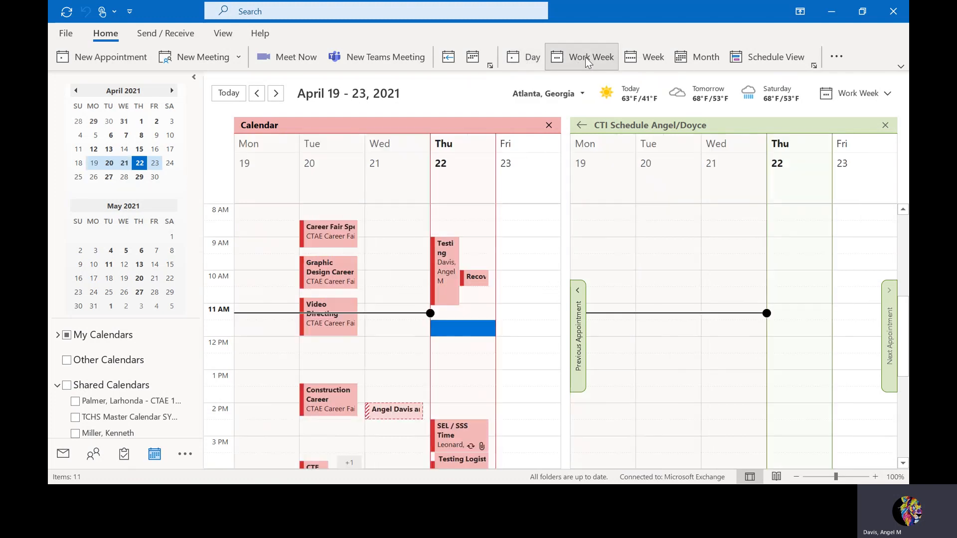
left_click(653, 57)
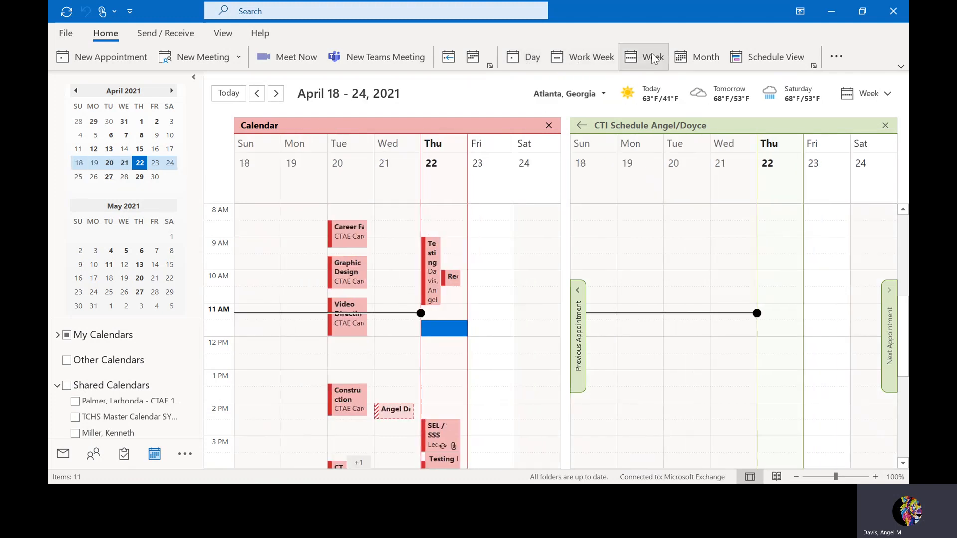
left_click(709, 56)
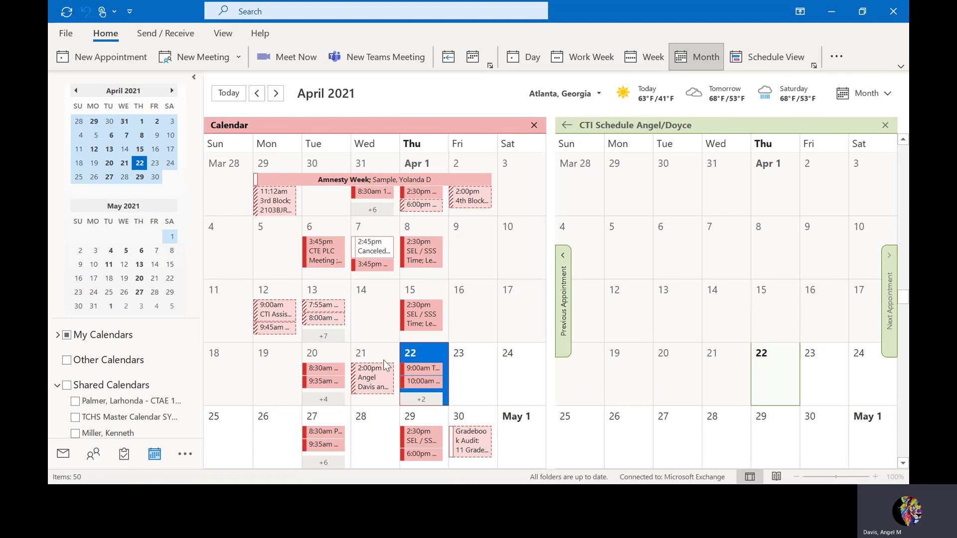
mouse_move(425, 193)
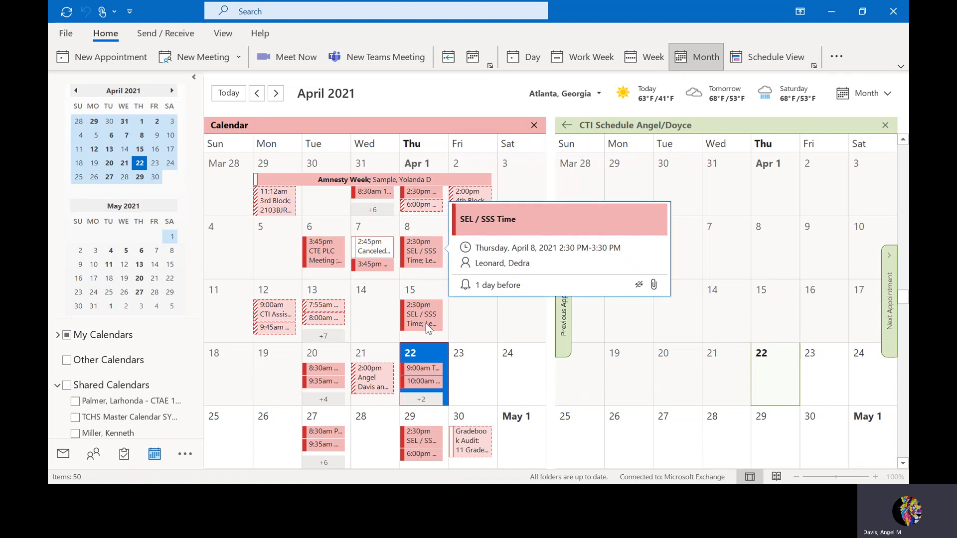
mouse_move(426, 323)
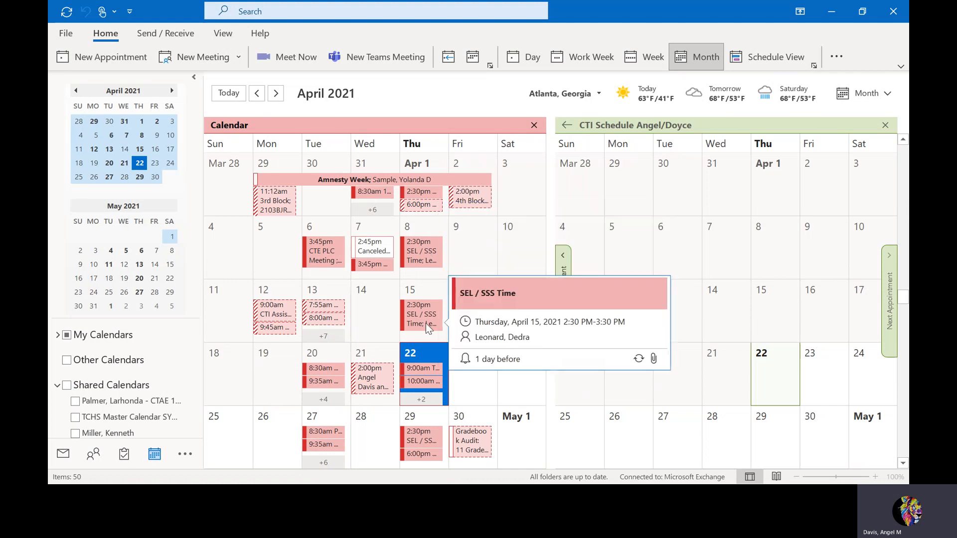
left_click(761, 62)
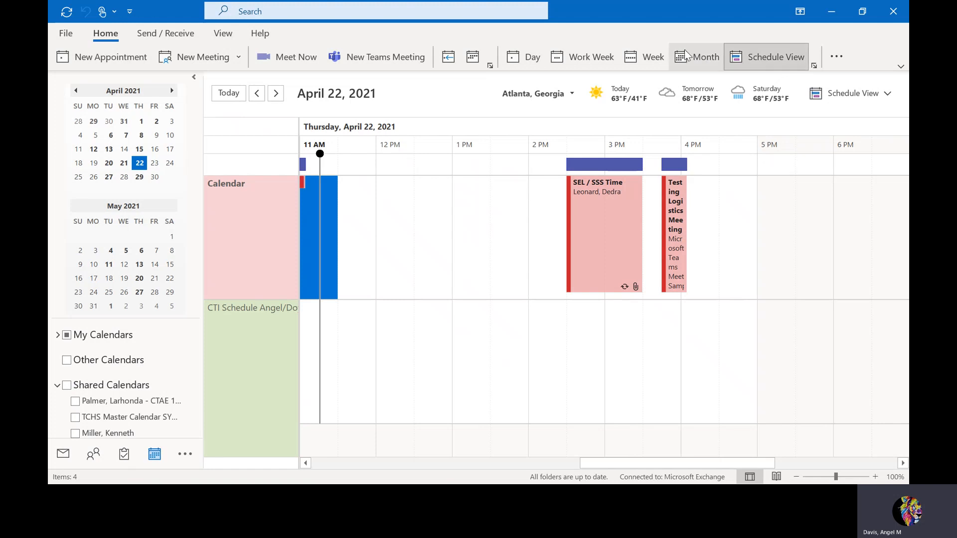
- Return the calendar to the Month view and close Outlook
left_click(698, 61)
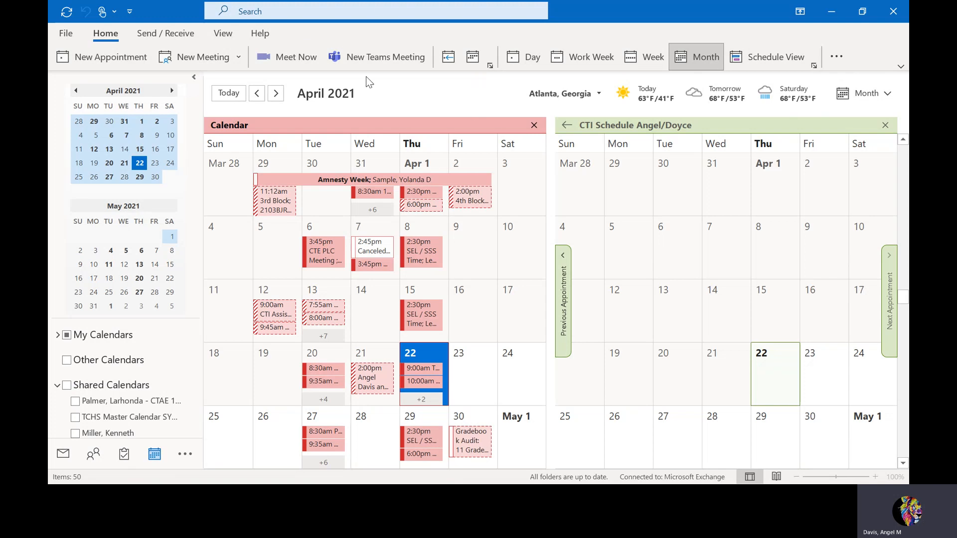
mouse_move(371, 392)
left_click(896, 14)
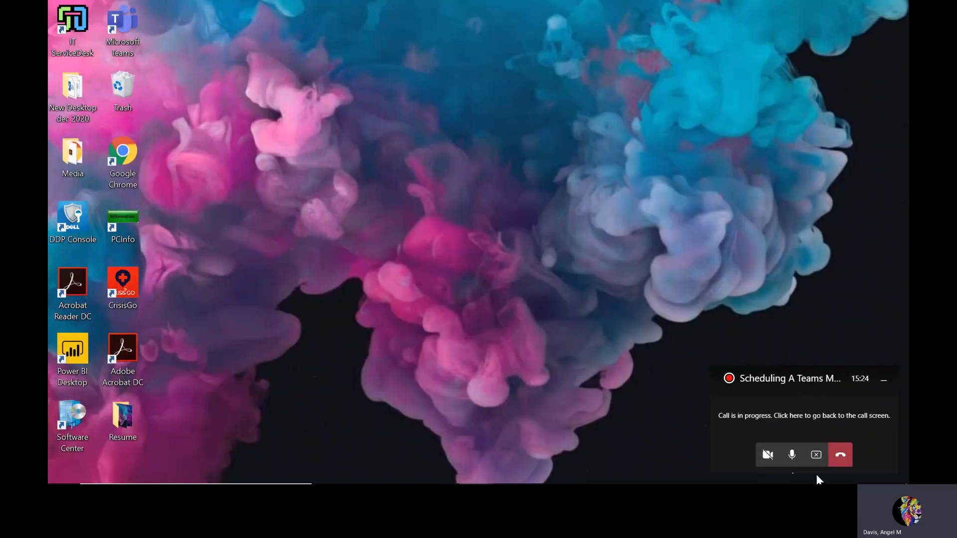